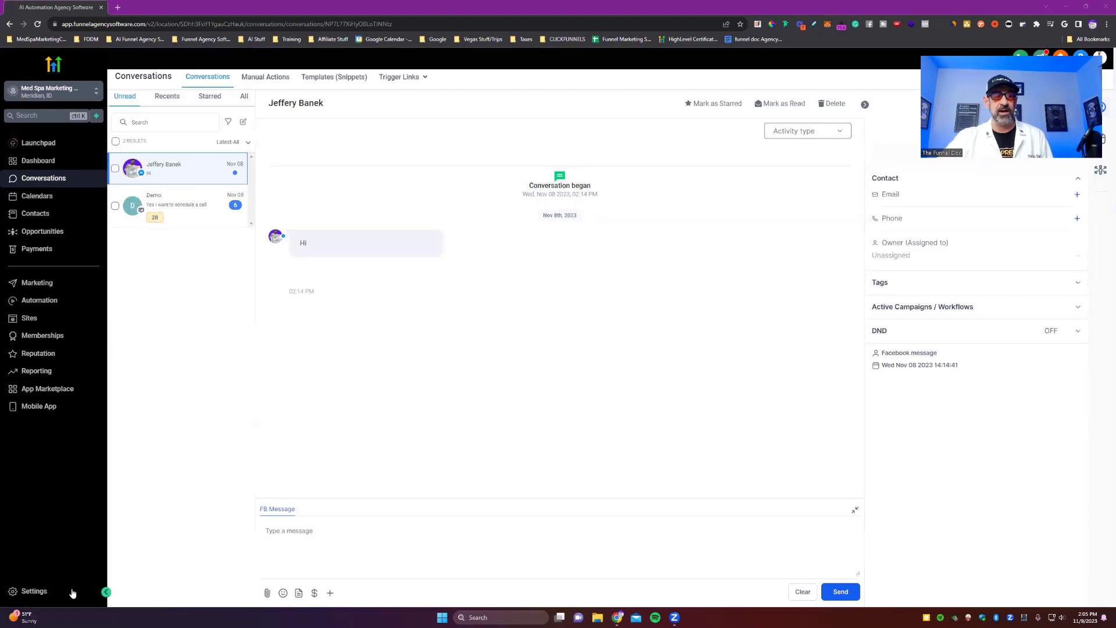
# - Open the account settings to reach the Engagement Score scoring profile
pyautogui.click(26, 591)
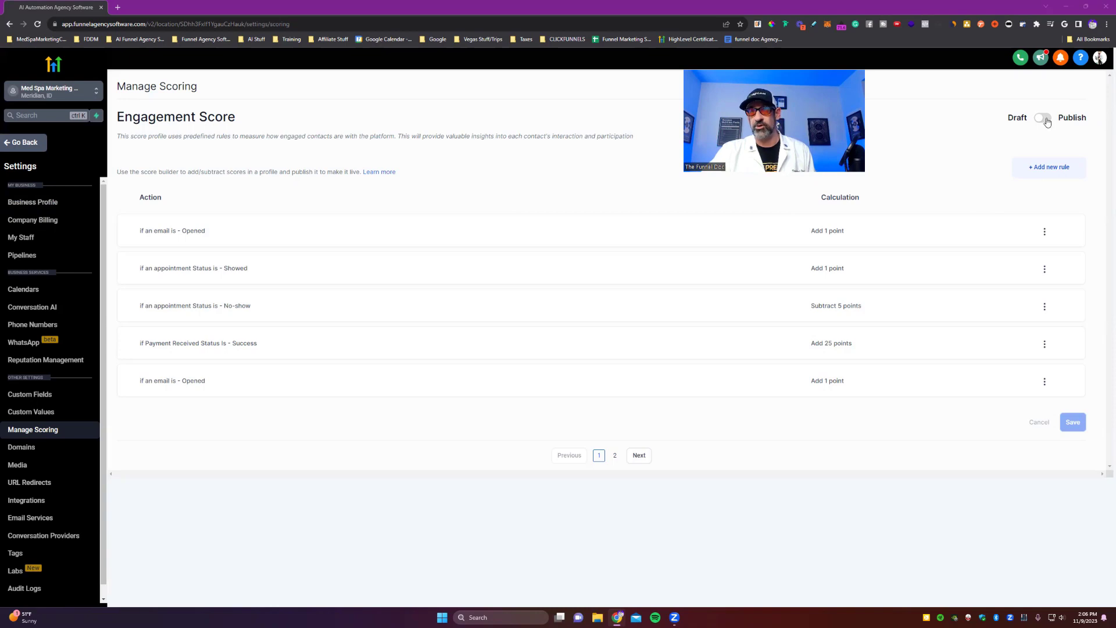
# - Publish the score profile and build a rule subtracting 15 points when an email is unsubscribed
pyautogui.click(1044, 118)
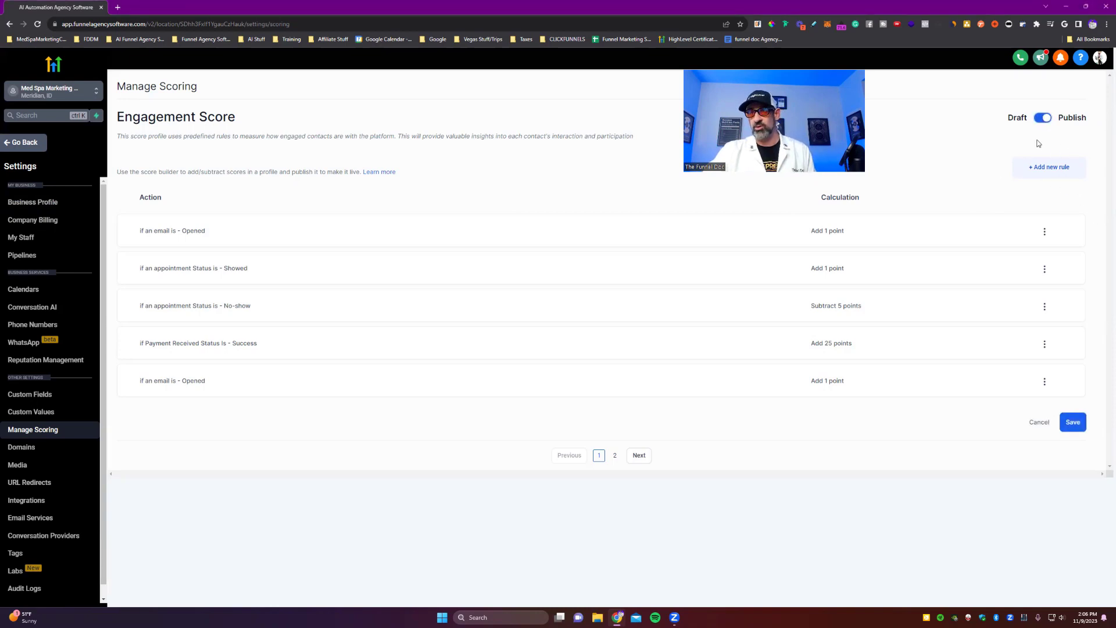
pyautogui.click(1040, 168)
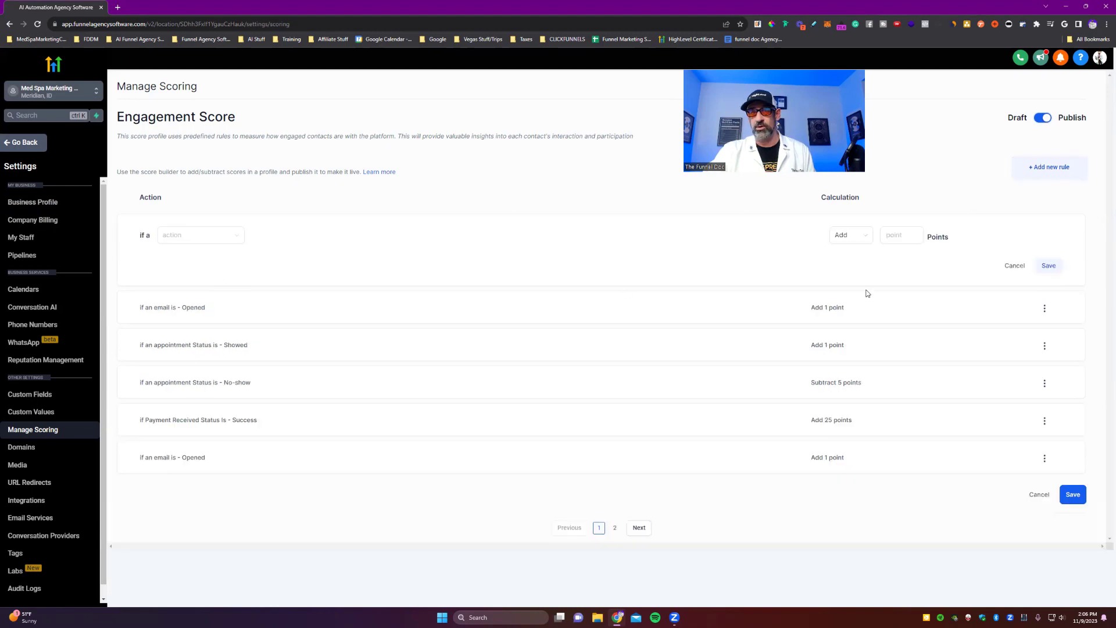
pyautogui.click(183, 237)
pyautogui.click(180, 258)
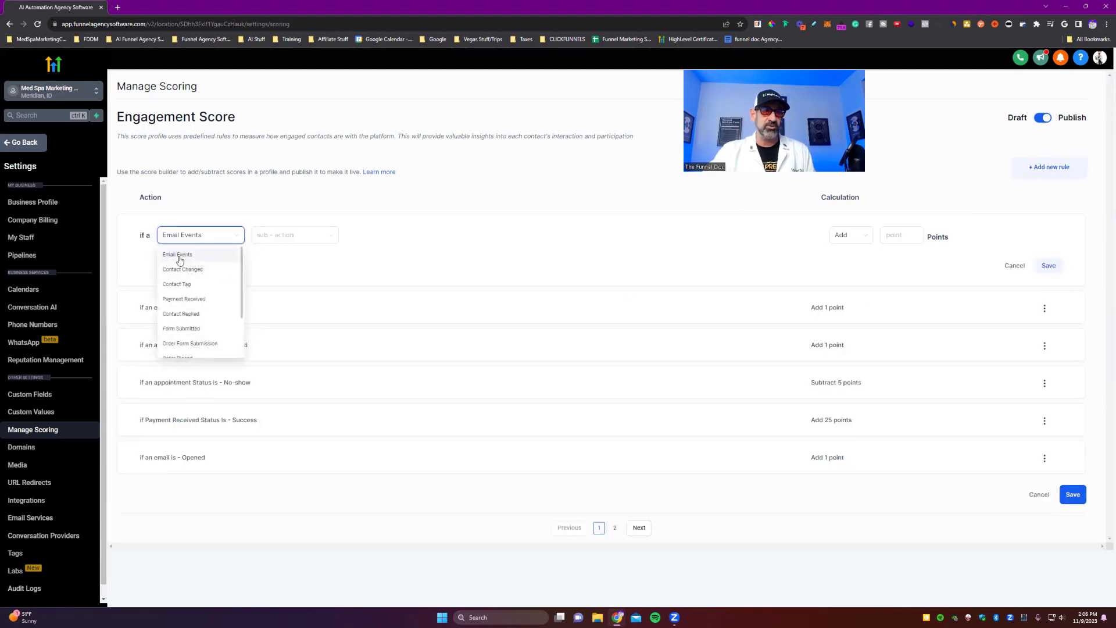
pyautogui.click(313, 235)
pyautogui.click(275, 254)
pyautogui.click(405, 239)
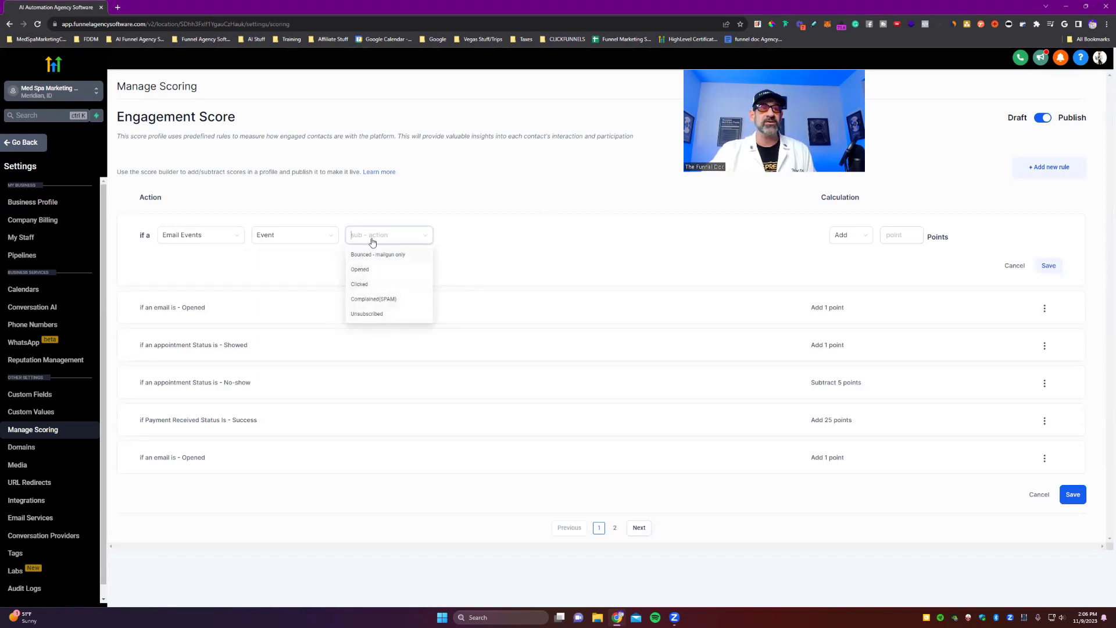
pyautogui.click(371, 315)
pyautogui.click(858, 235)
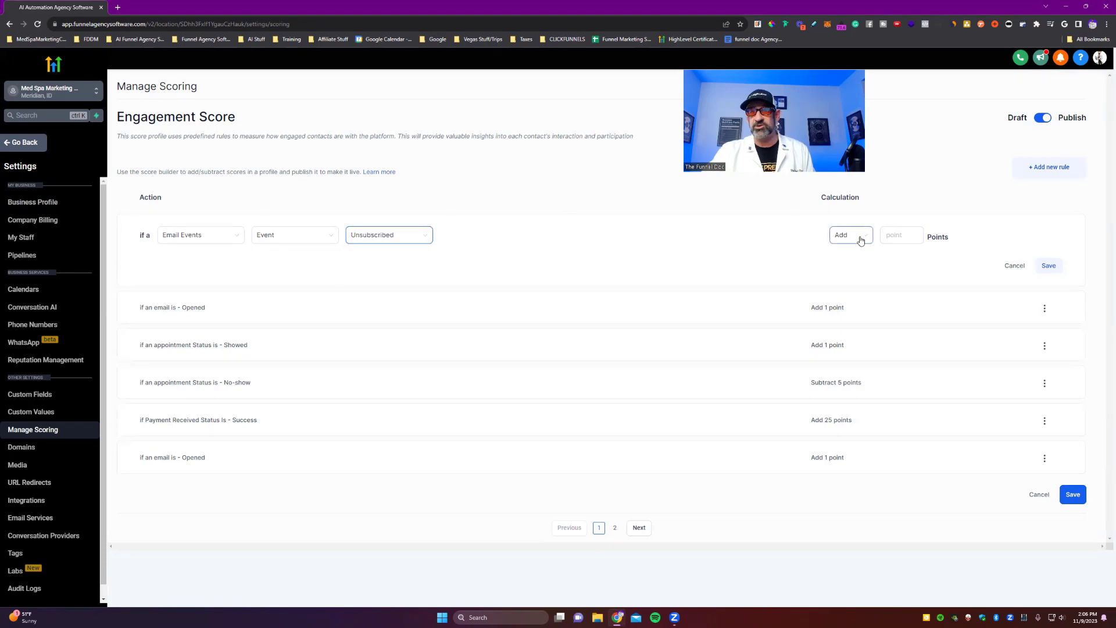
pyautogui.click(848, 270)
pyautogui.click(893, 239)
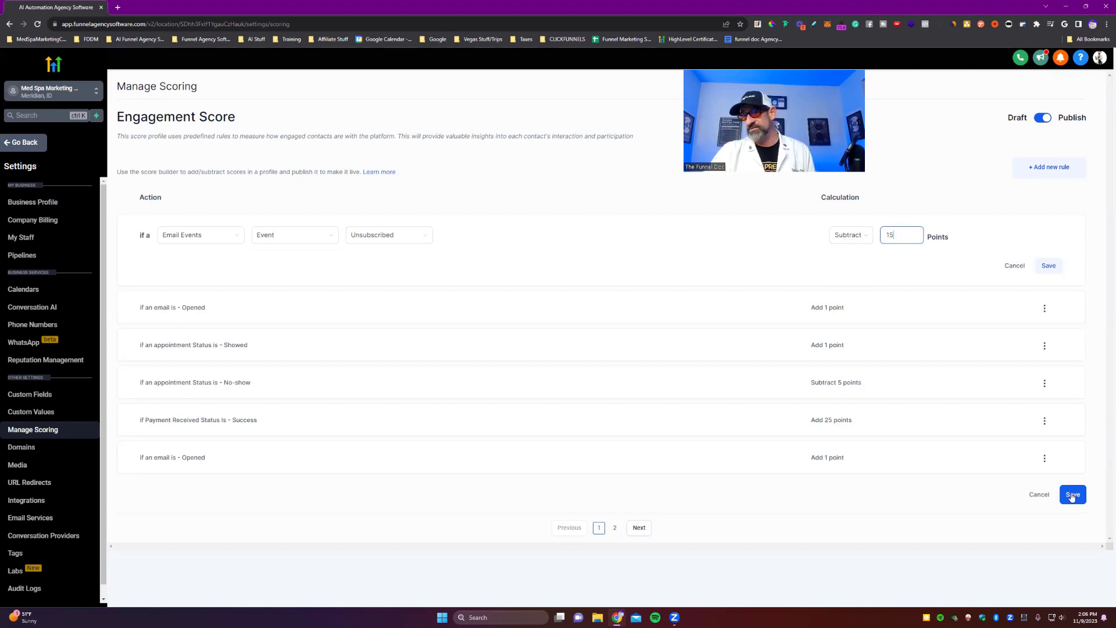
# - Save the Unsubscribed rule and the Engagement Score profile
pyautogui.click(1072, 495)
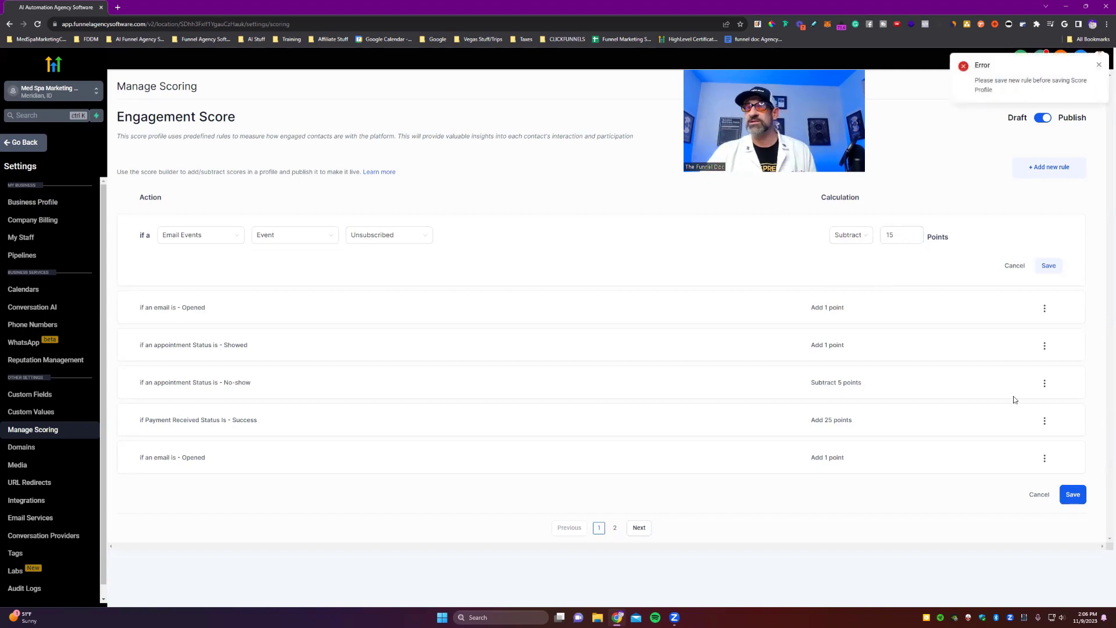
pyautogui.click(1072, 494)
pyautogui.click(1049, 265)
pyautogui.click(1046, 233)
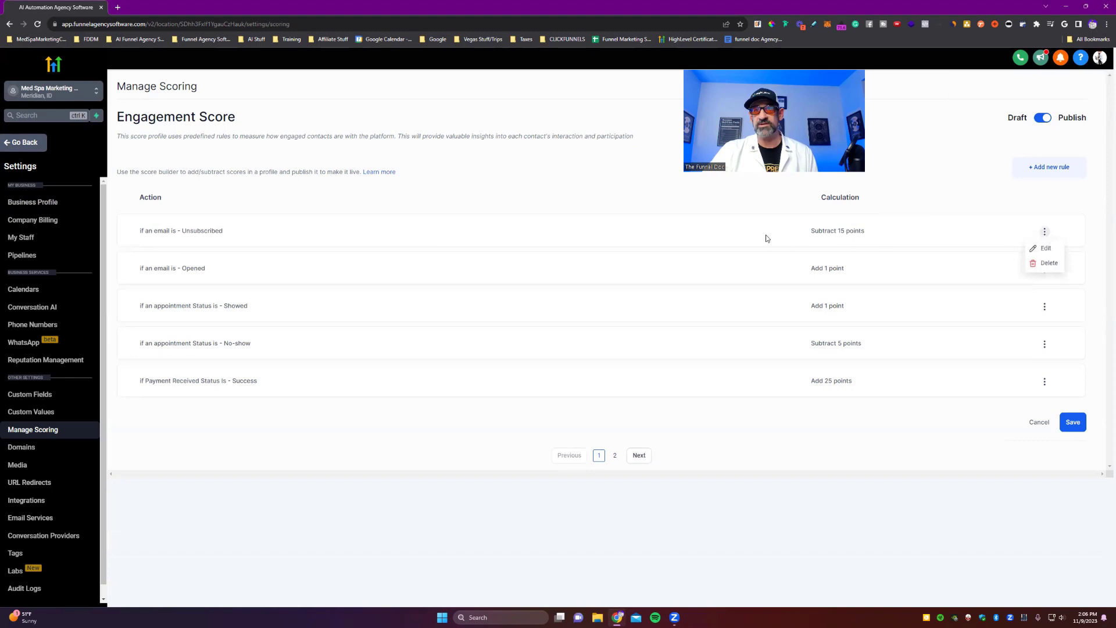
pyautogui.click(1073, 432)
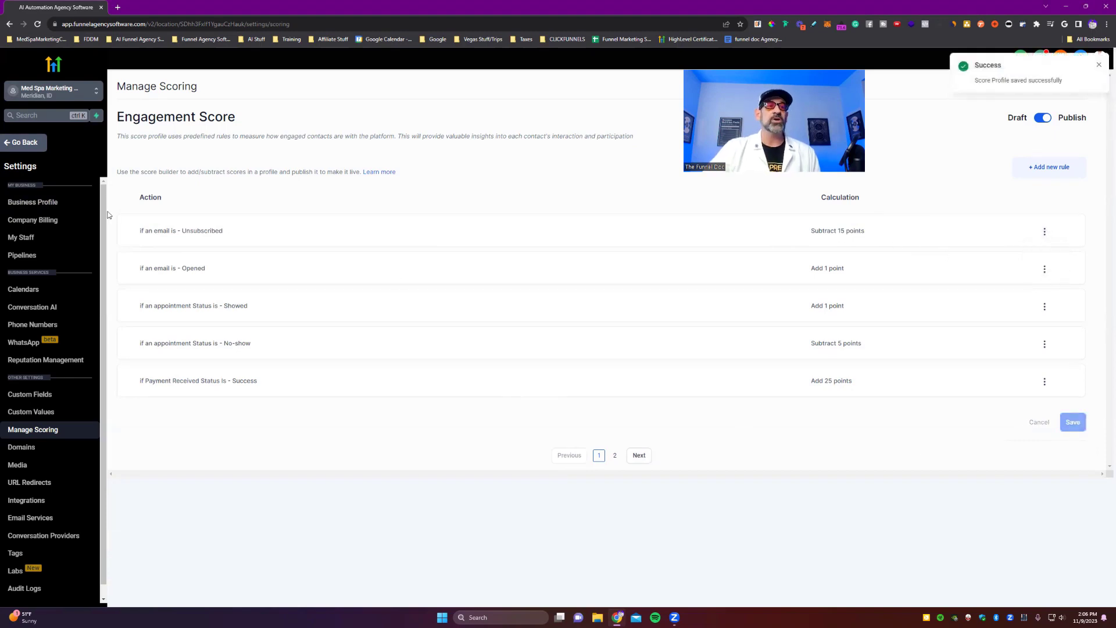
pyautogui.moveTo(769, 230); pyautogui.dragTo(891, 233)
# - Clear the highlighted calculation text on the Engagement Score rules page
pyautogui.click(894, 232)
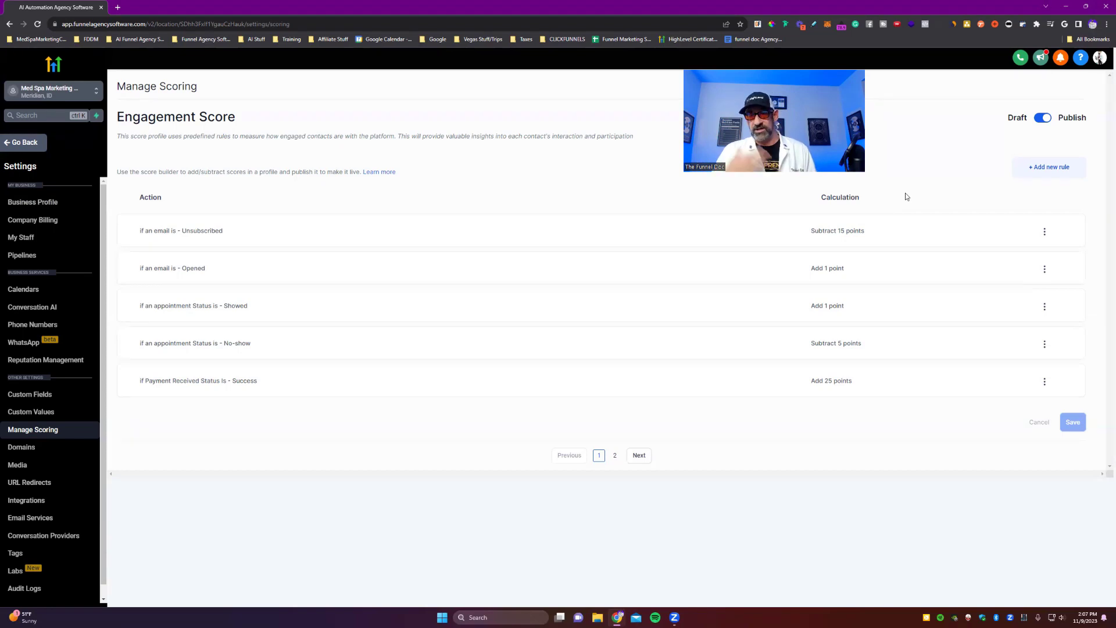
# - Add a new rule and try a Contact Changed trigger with Tags and custom-field conditions
pyautogui.click(1063, 172)
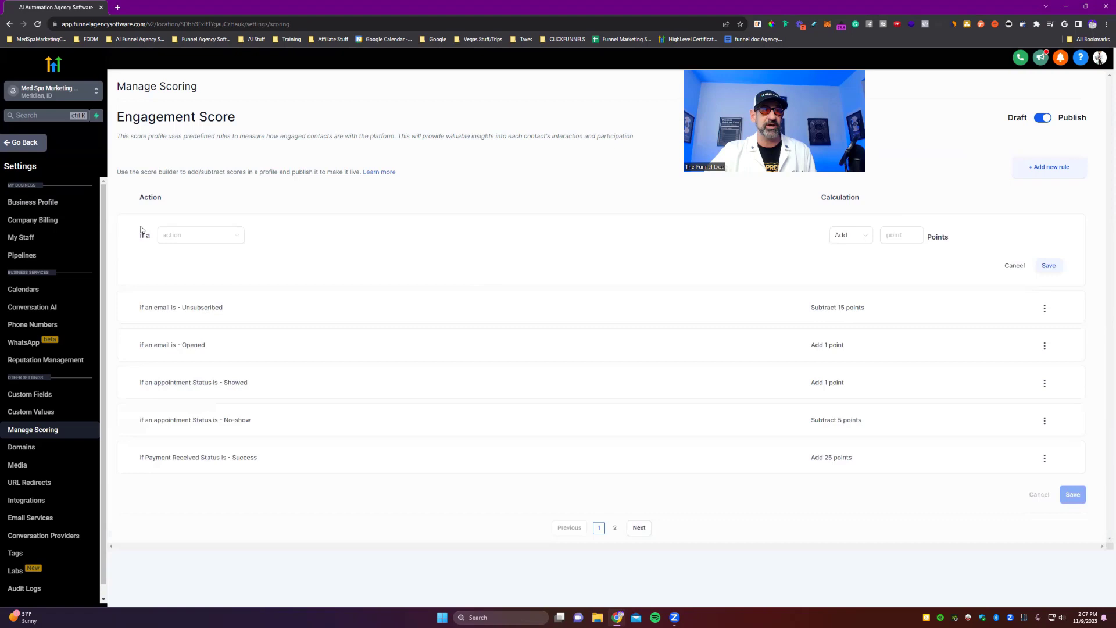
pyautogui.click(189, 236)
pyautogui.click(191, 269)
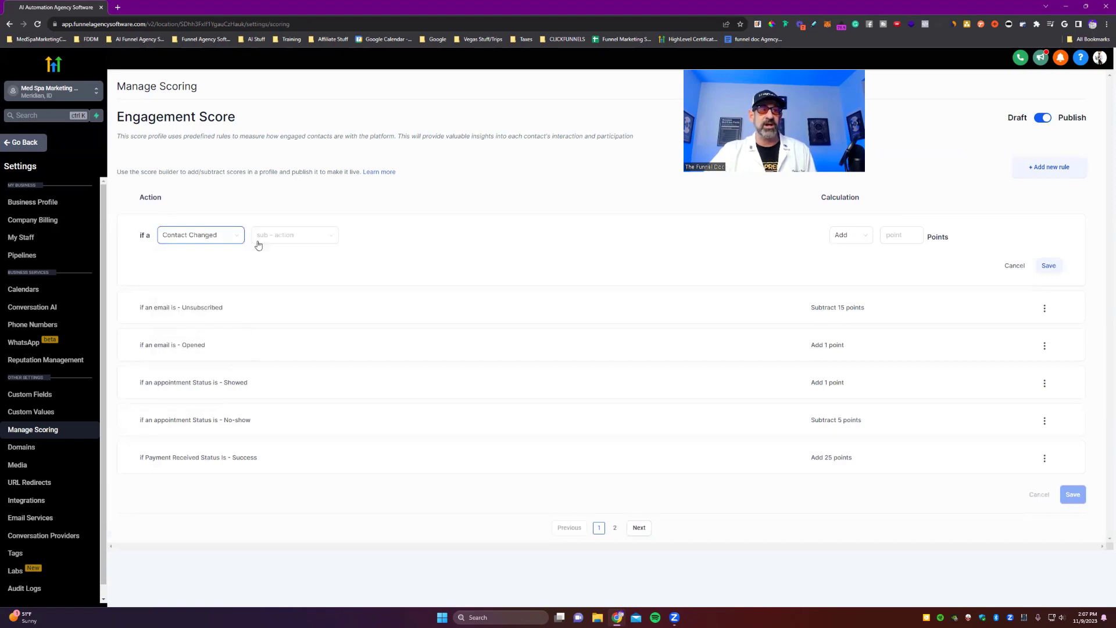
pyautogui.click(270, 239)
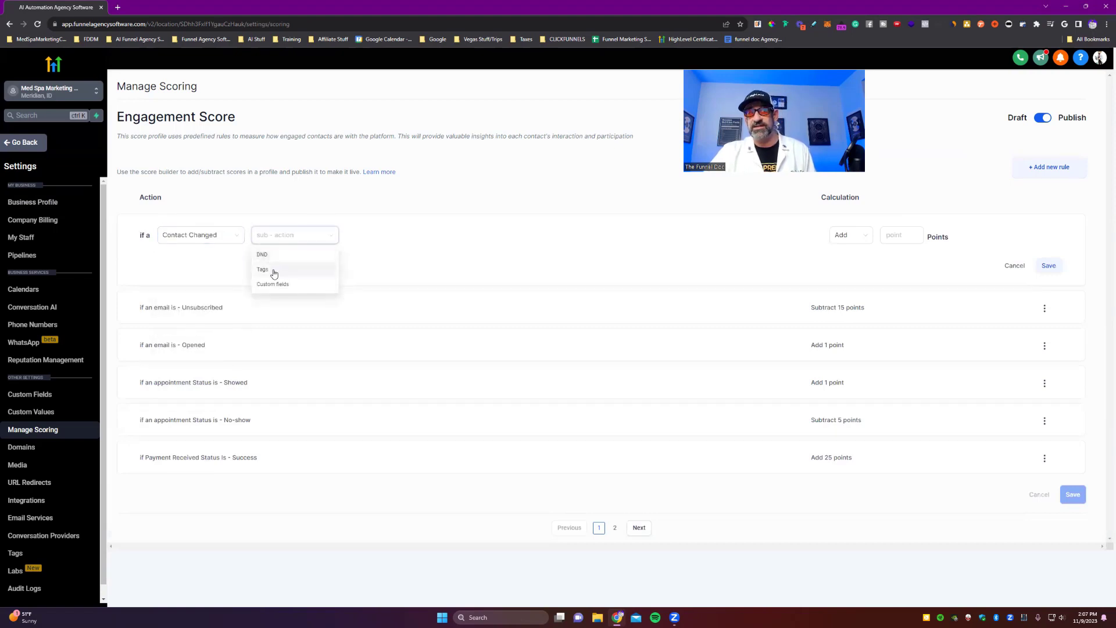
pyautogui.click(274, 271)
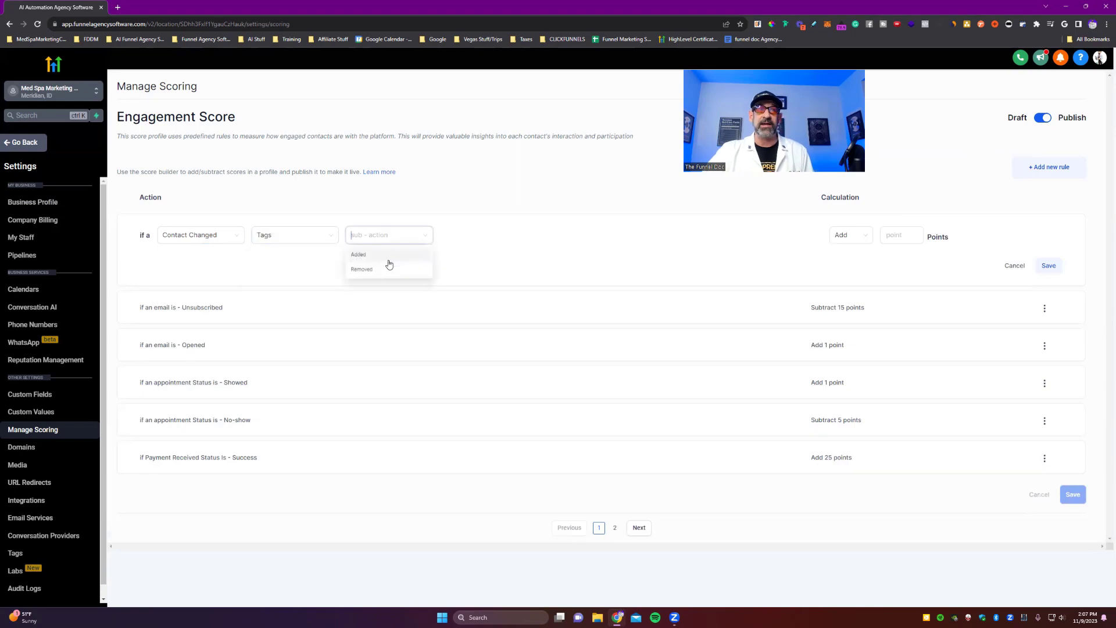
pyautogui.click(291, 234)
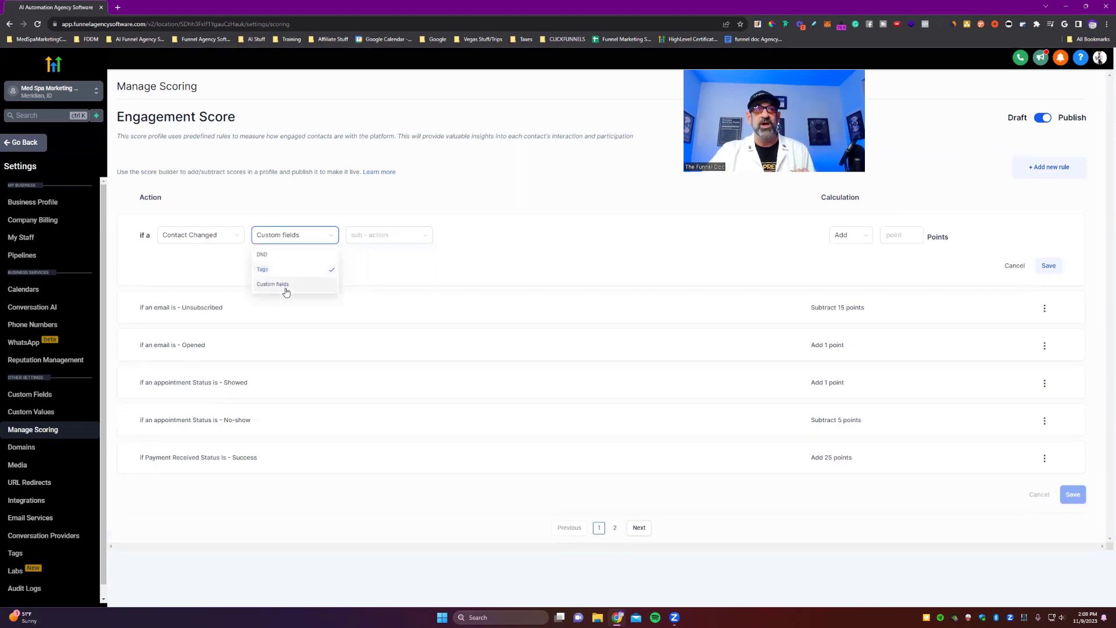
pyautogui.click(283, 285)
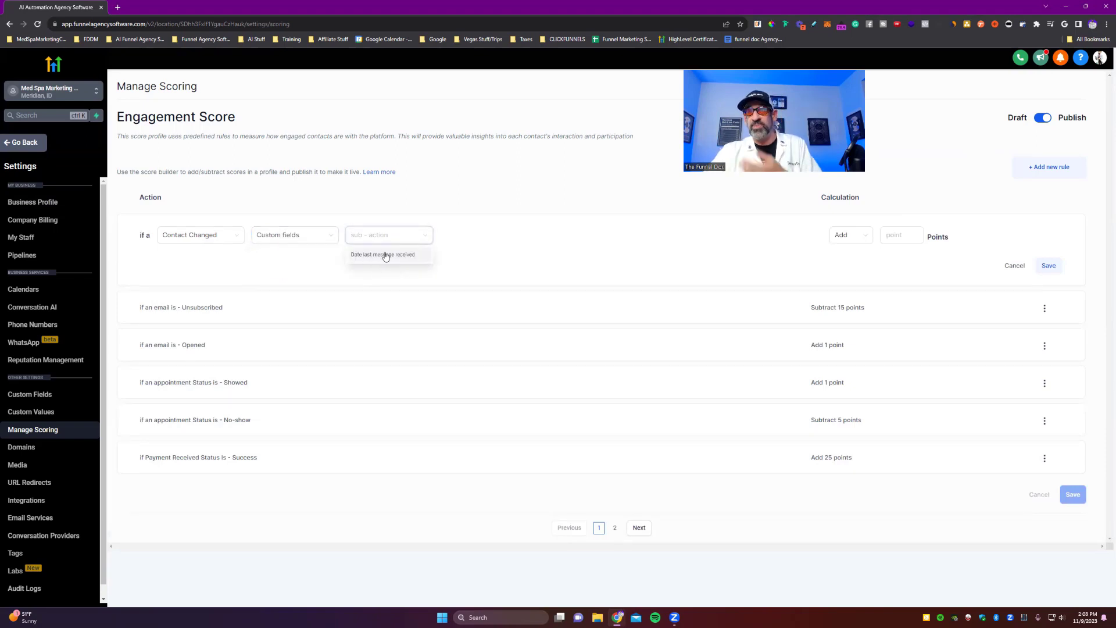
pyautogui.click(400, 254)
pyautogui.click(498, 237)
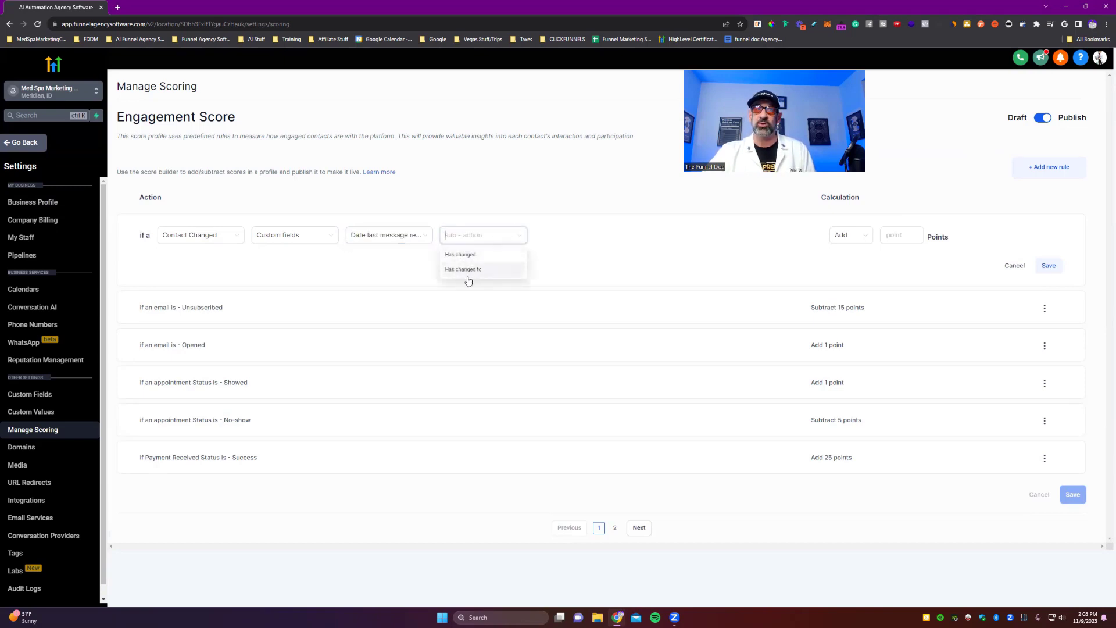
pyautogui.click(462, 254)
pyautogui.click(452, 236)
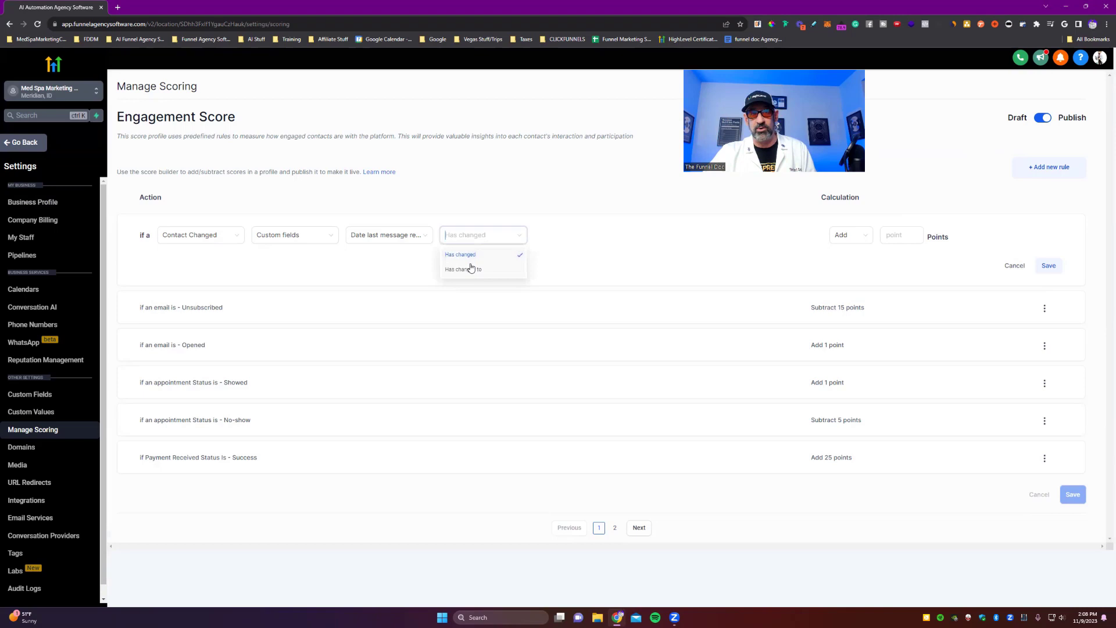
pyautogui.click(459, 268)
pyautogui.click(577, 235)
pyautogui.click(482, 235)
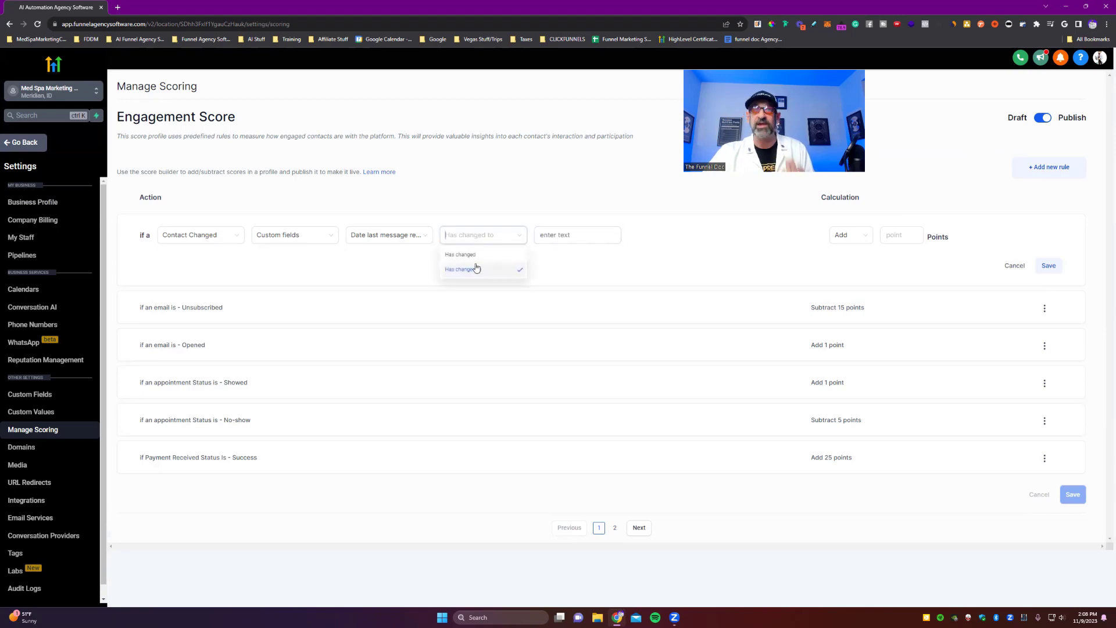
# - Set the rule to subtract 5 points when the dnd email tag is added, and save it
pyautogui.click(221, 237)
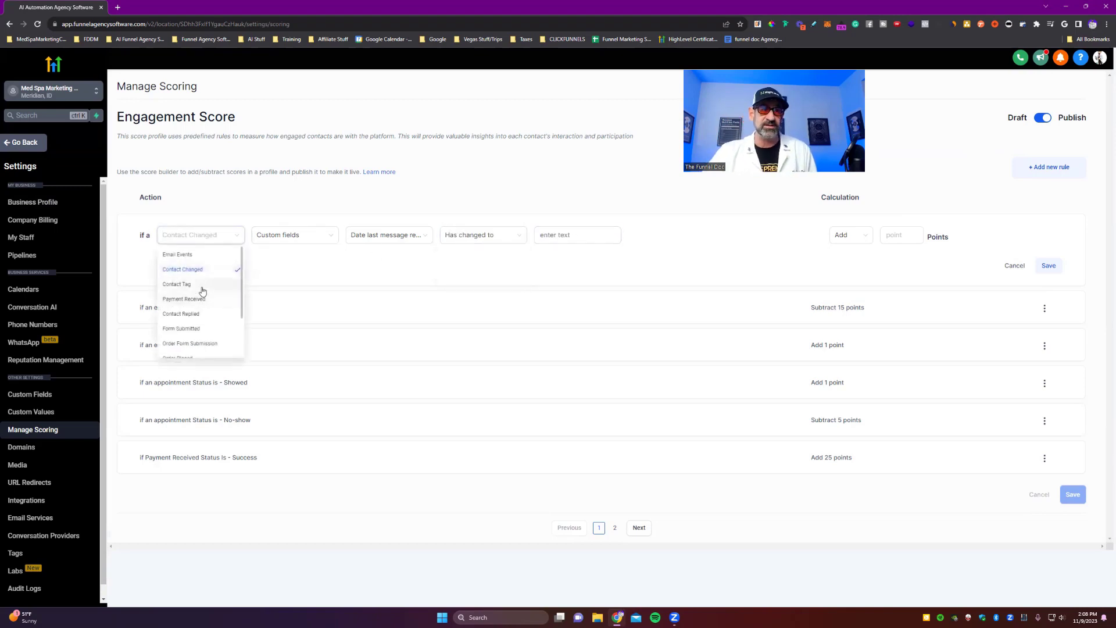
pyautogui.click(203, 293)
pyautogui.click(301, 238)
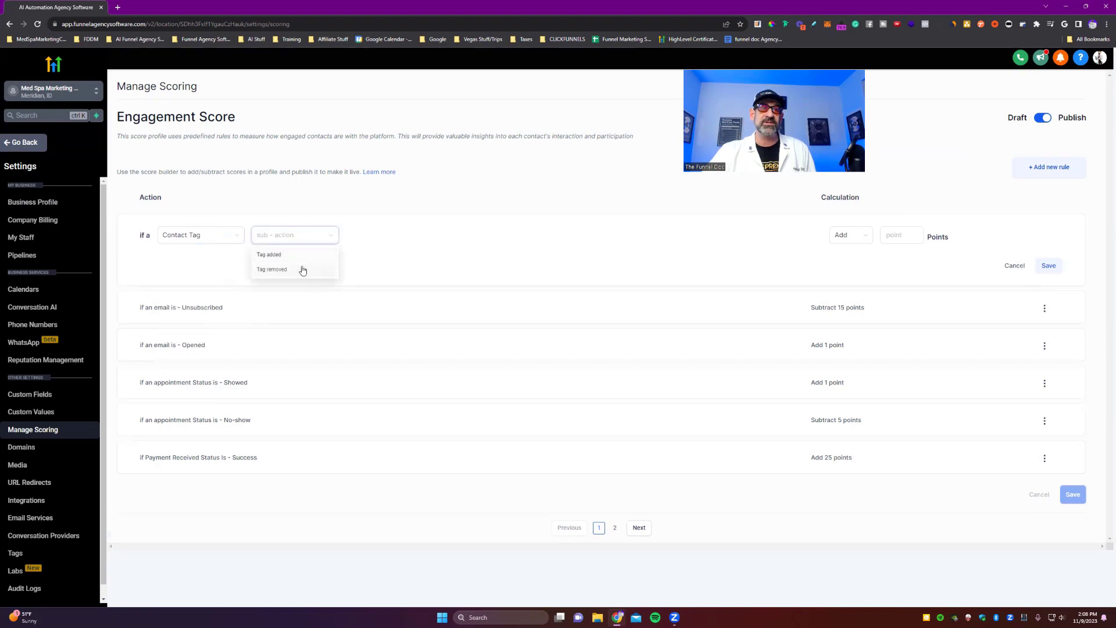
pyautogui.click(283, 256)
pyautogui.click(416, 237)
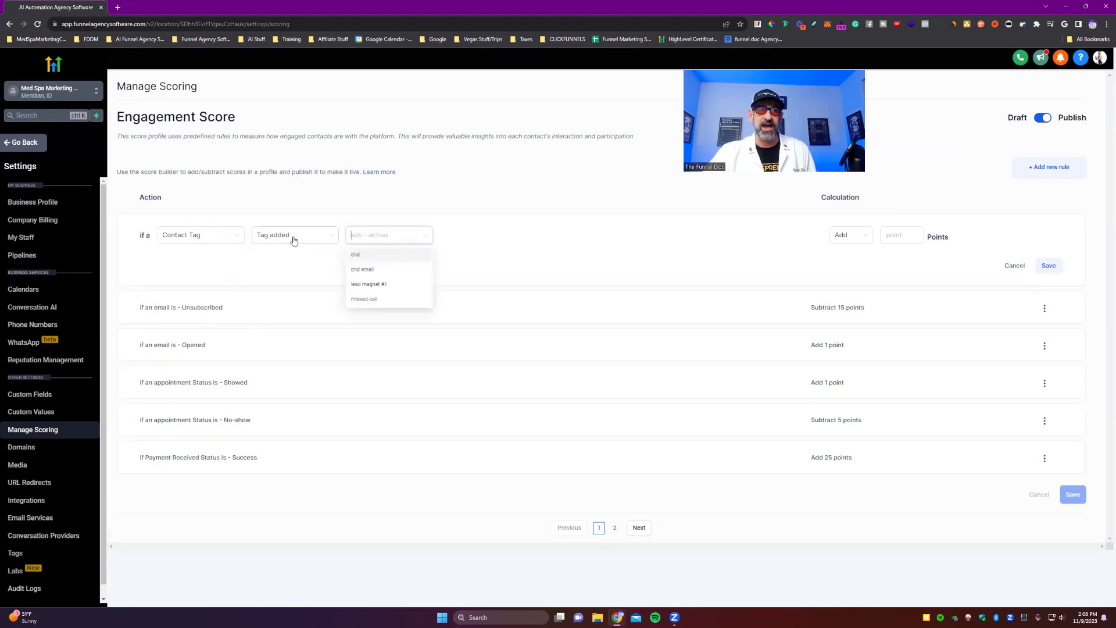
pyautogui.click(375, 271)
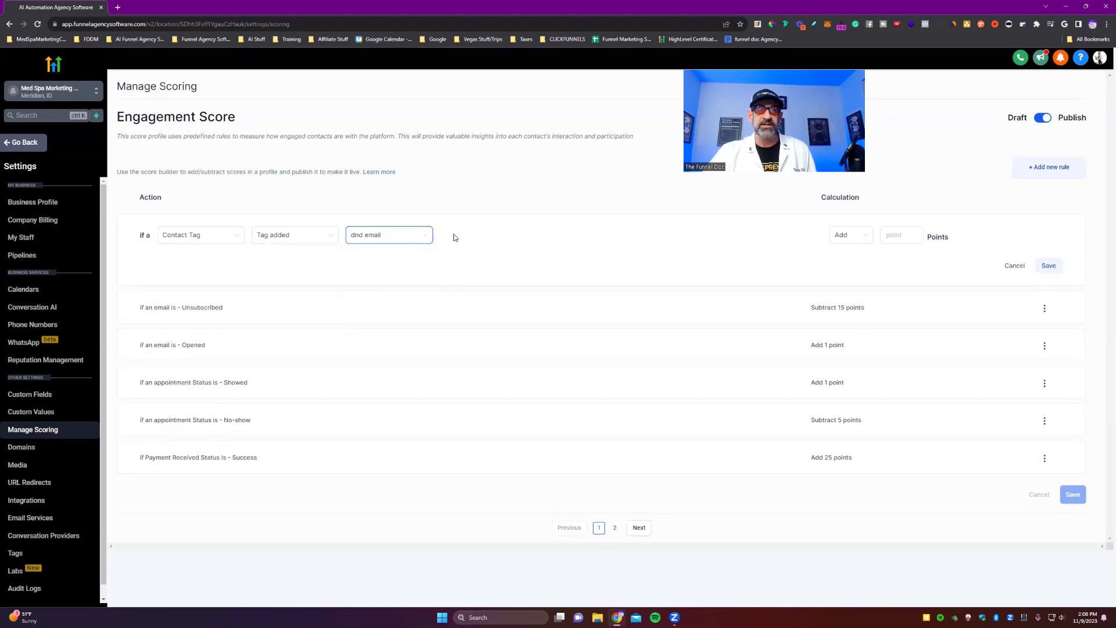
pyautogui.click(892, 230)
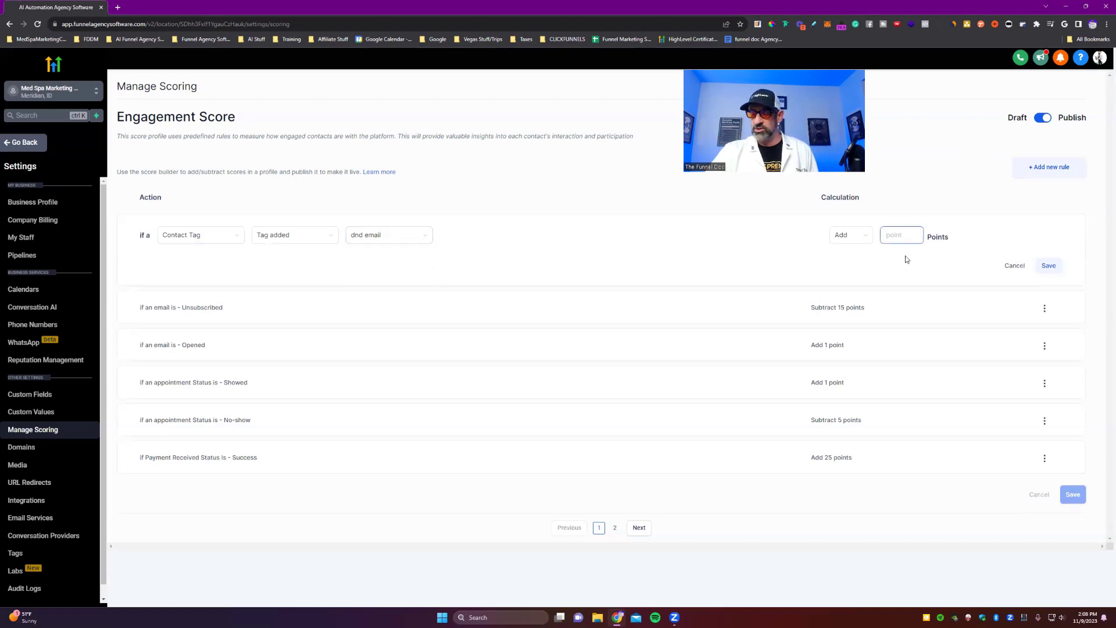
pyautogui.write('52')
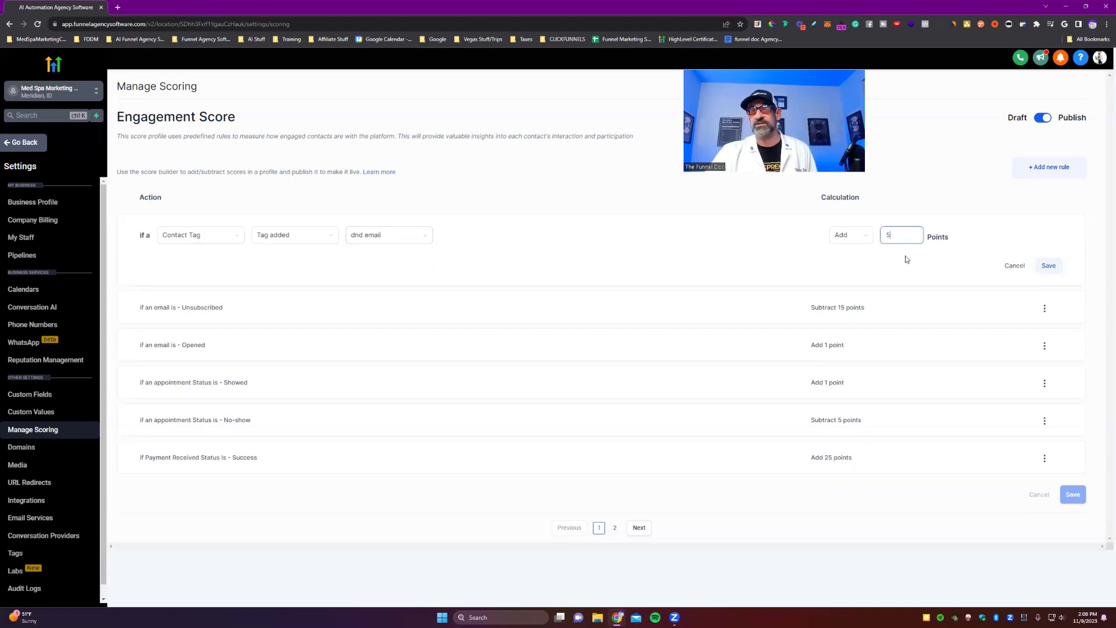
pyautogui.click(850, 234)
pyautogui.click(848, 271)
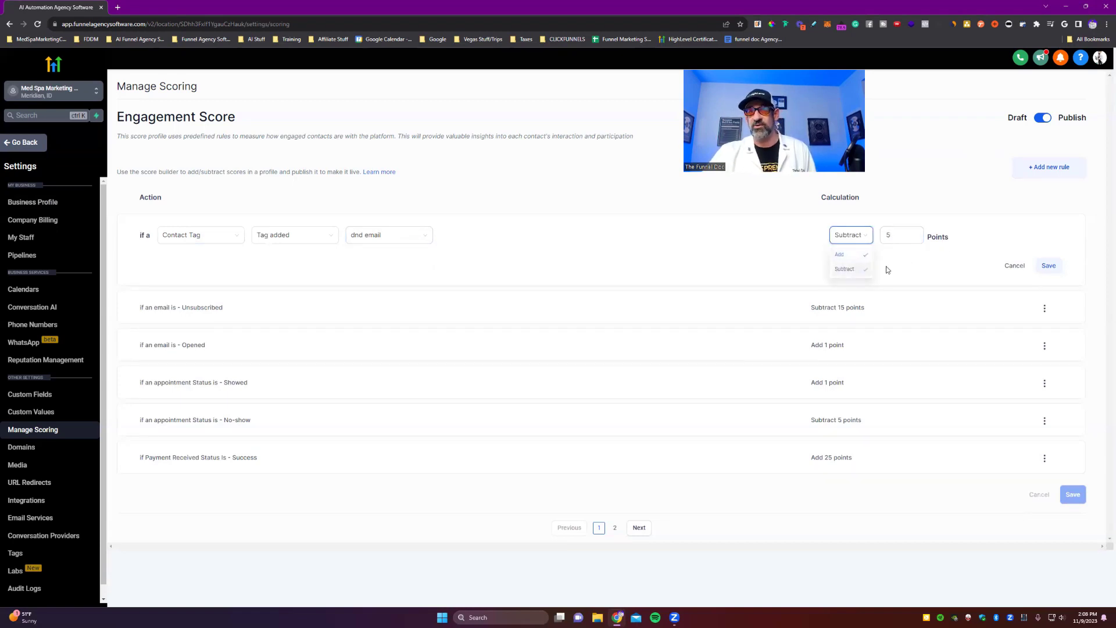
pyautogui.click(1044, 265)
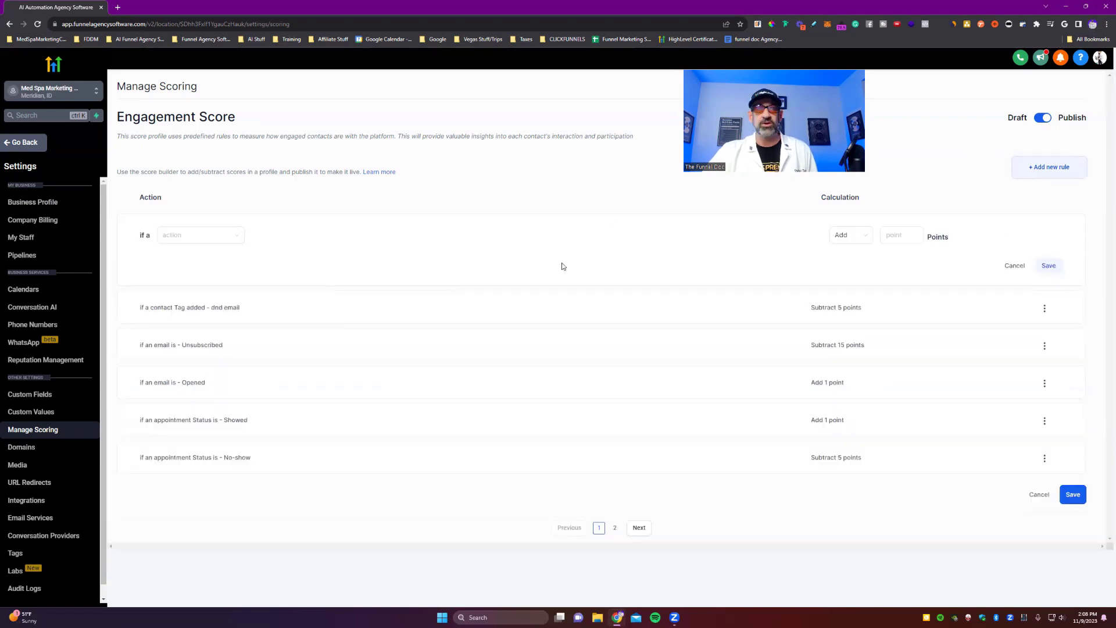
# - Switch the rule's trigger to Payment Received and try the Payment status condition
pyautogui.click(201, 235)
pyautogui.click(185, 283)
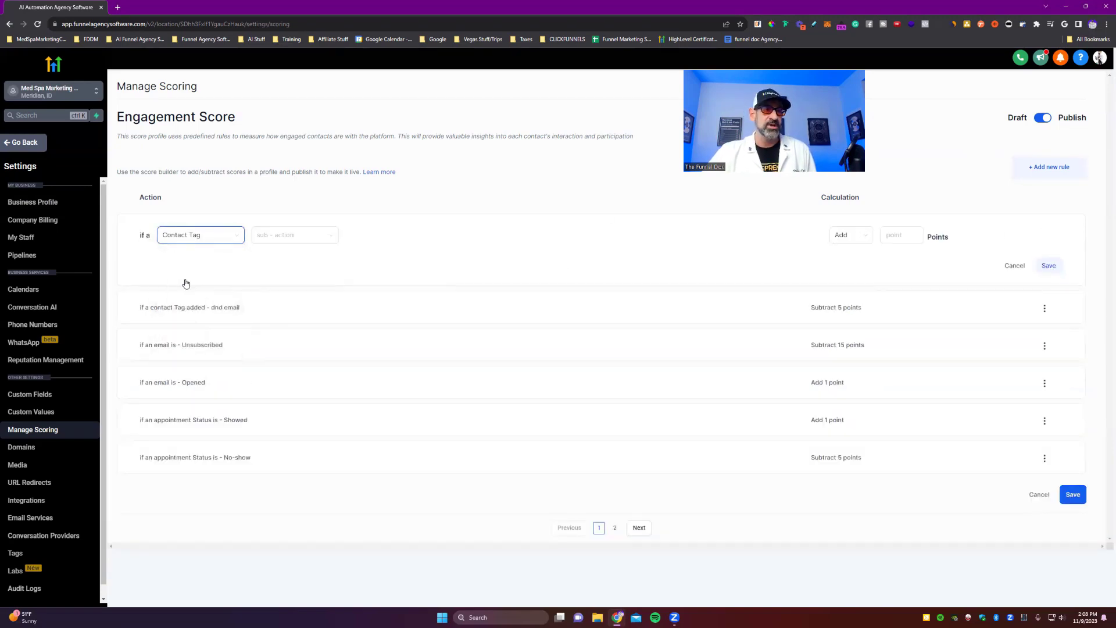
pyautogui.click(211, 238)
pyautogui.click(198, 294)
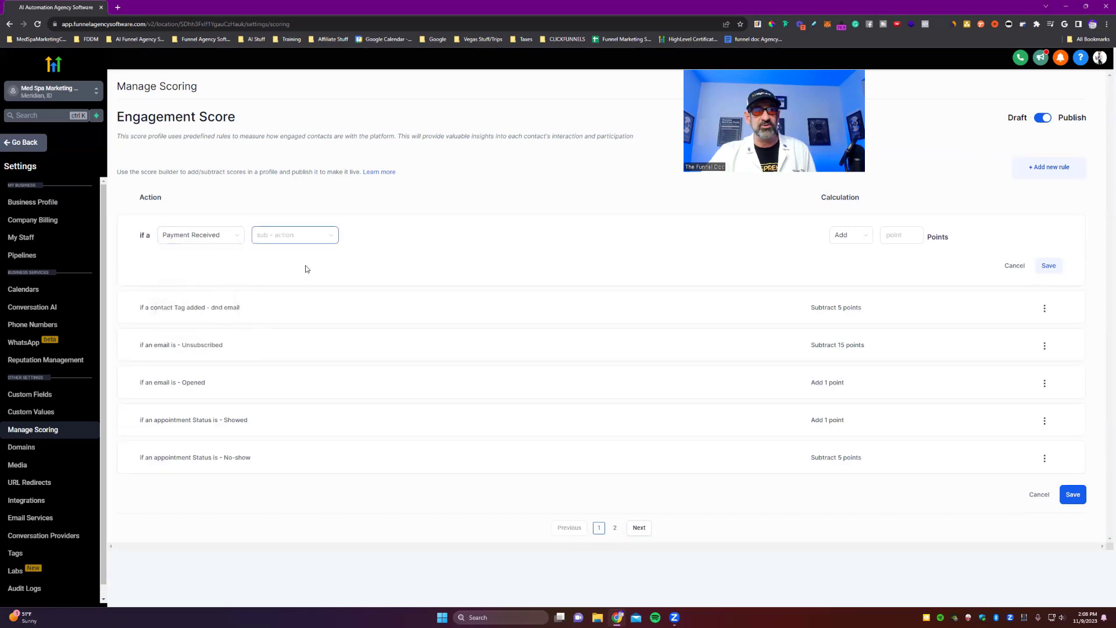
pyautogui.click(305, 237)
pyautogui.click(277, 254)
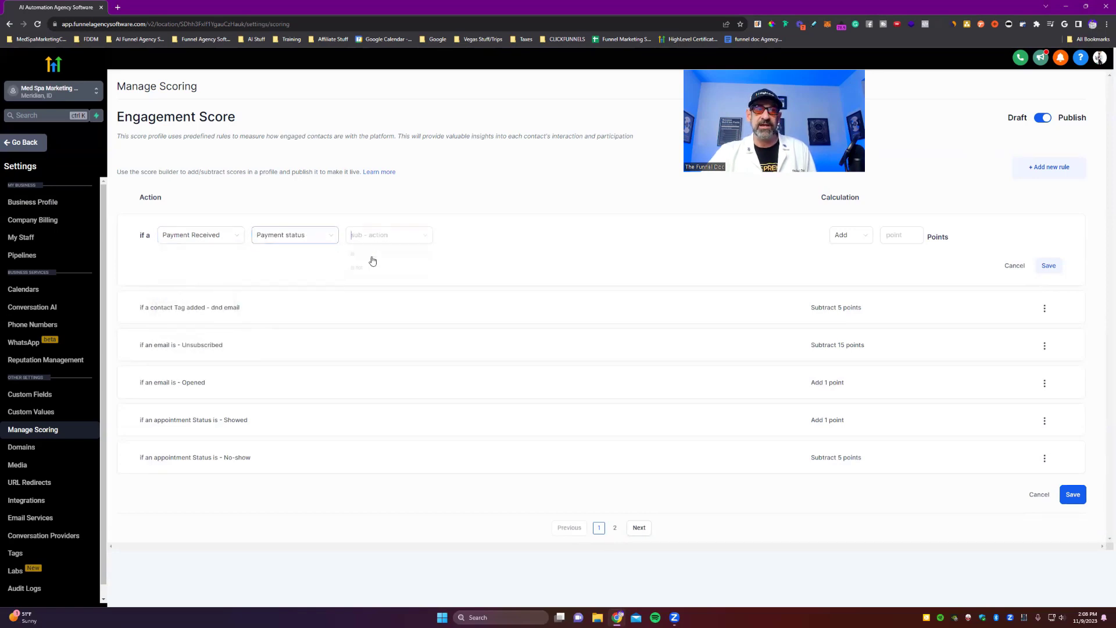
pyautogui.click(411, 254)
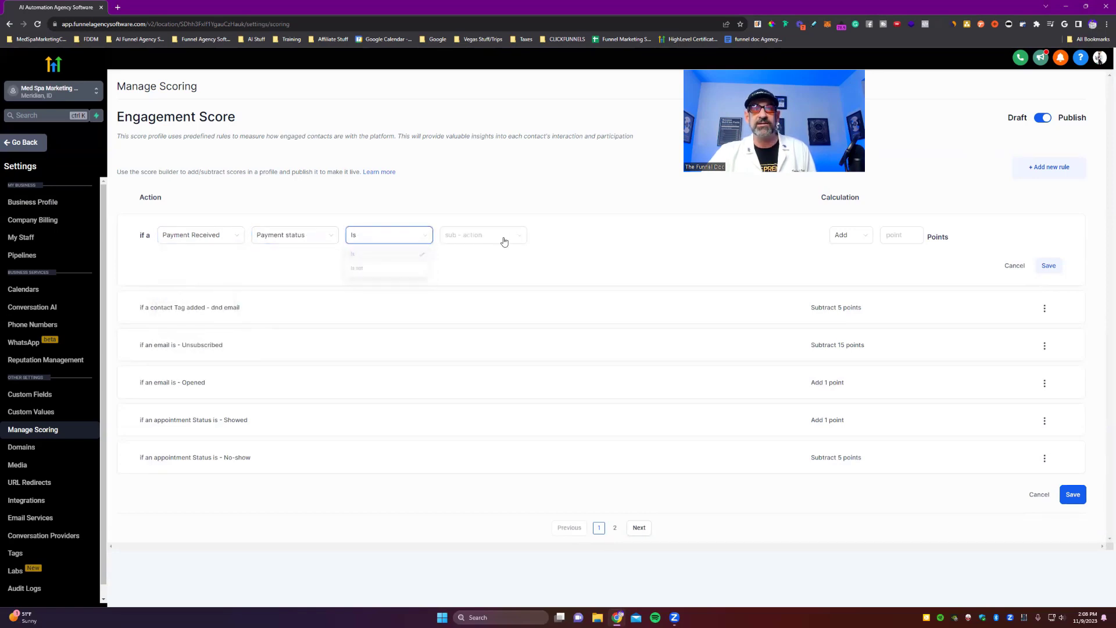
pyautogui.click(504, 242)
pyautogui.click(293, 235)
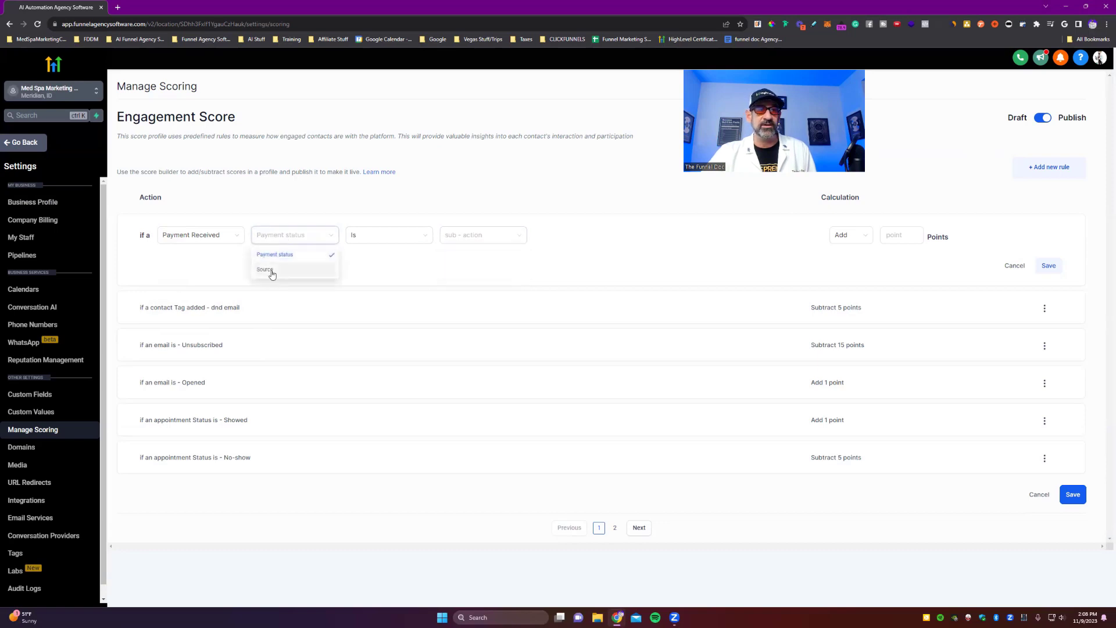
pyautogui.click(265, 270)
# - Set the payment condition to Source is Funnel
pyautogui.click(414, 237)
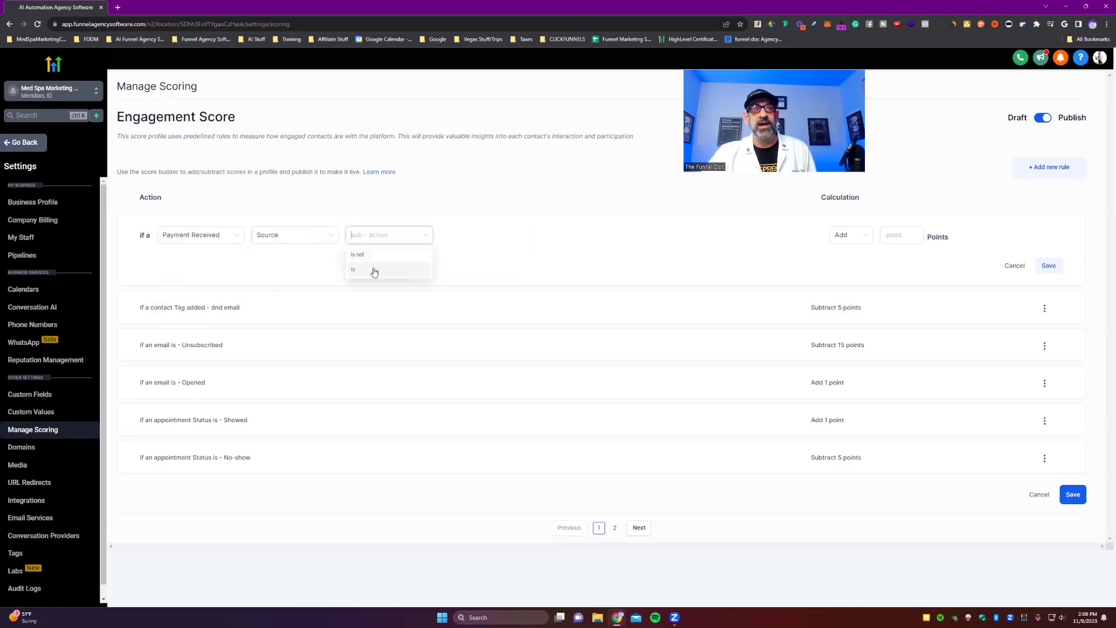
pyautogui.click(374, 271)
pyautogui.click(459, 237)
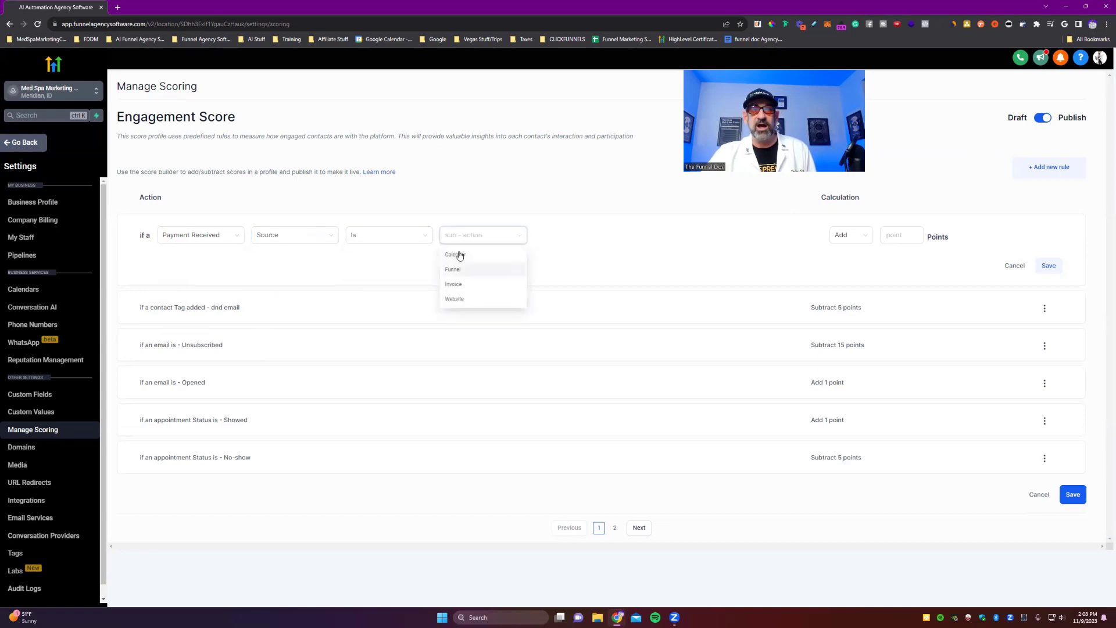
pyautogui.click(453, 285)
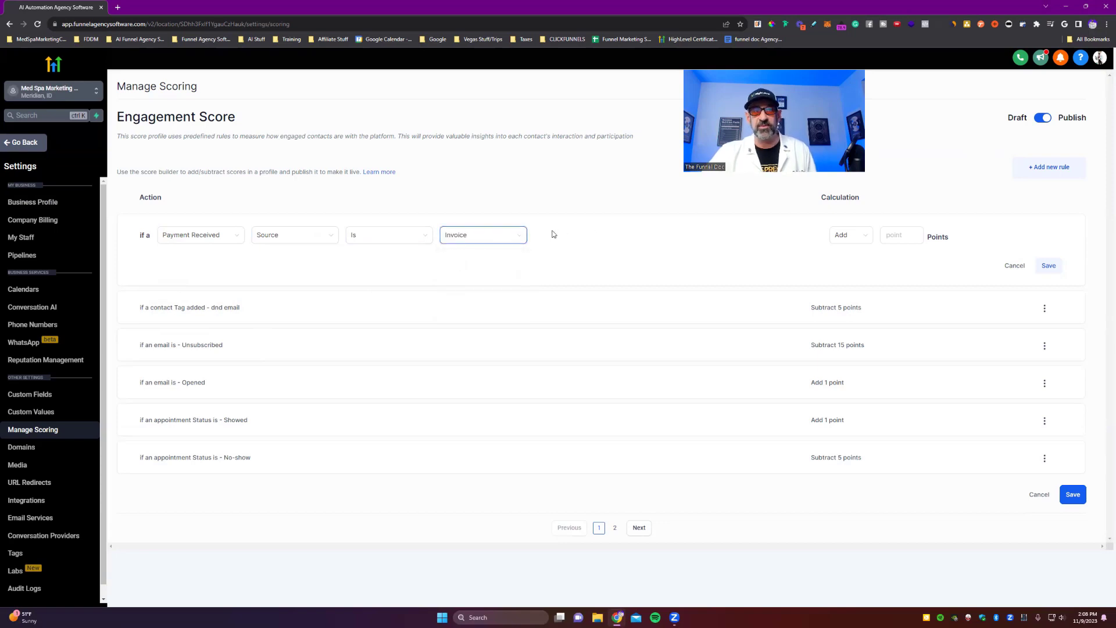
pyautogui.click(198, 237)
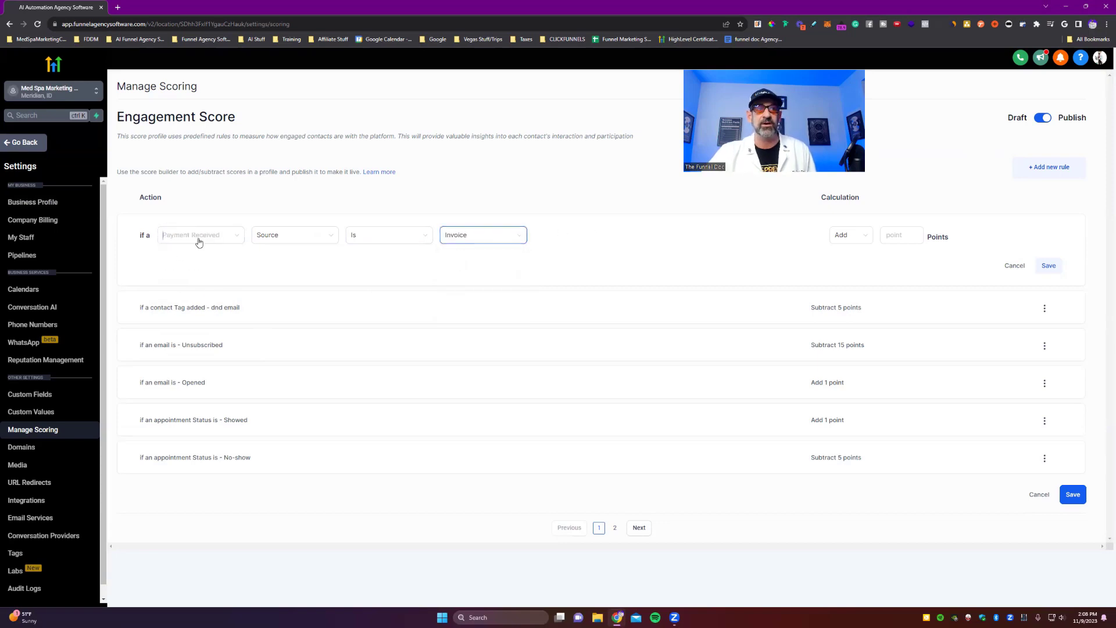
pyautogui.click(518, 240)
pyautogui.click(485, 271)
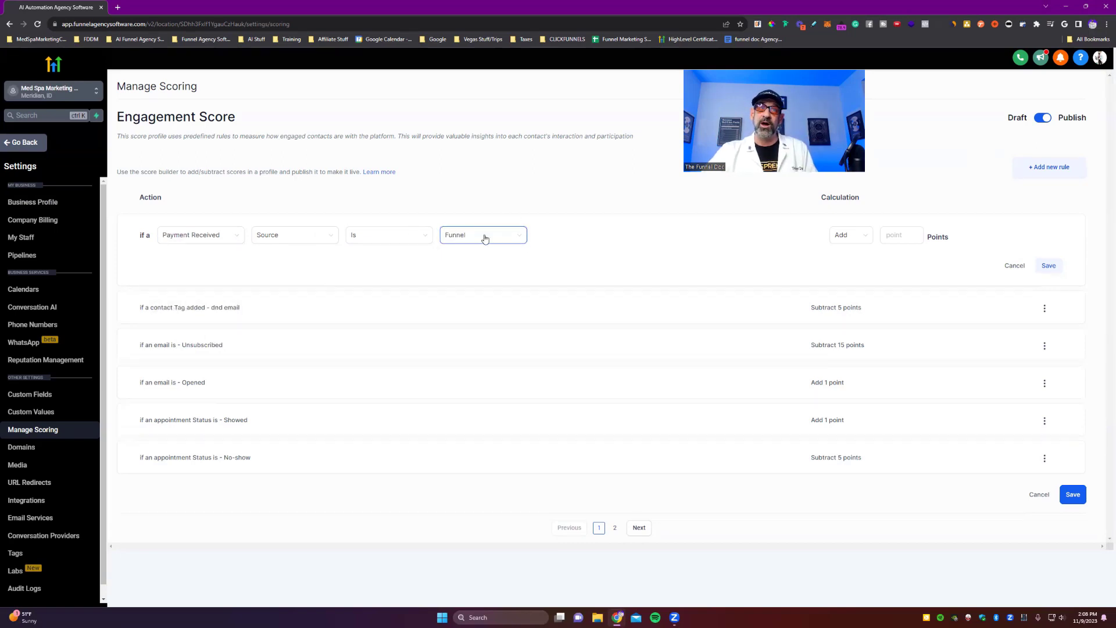
pyautogui.click(516, 243)
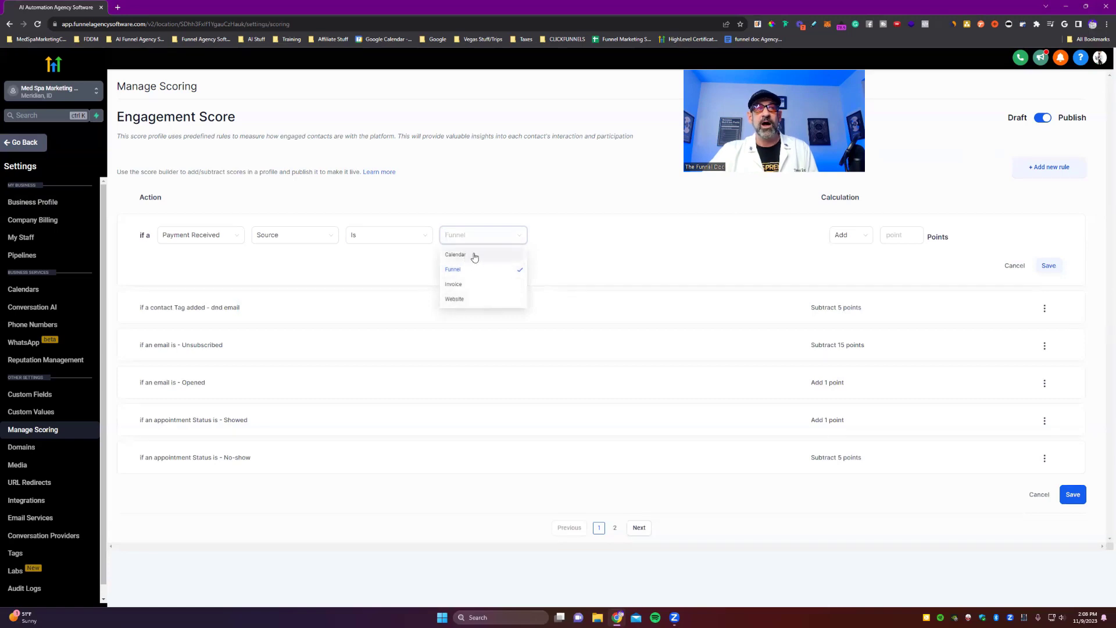
pyautogui.click(474, 271)
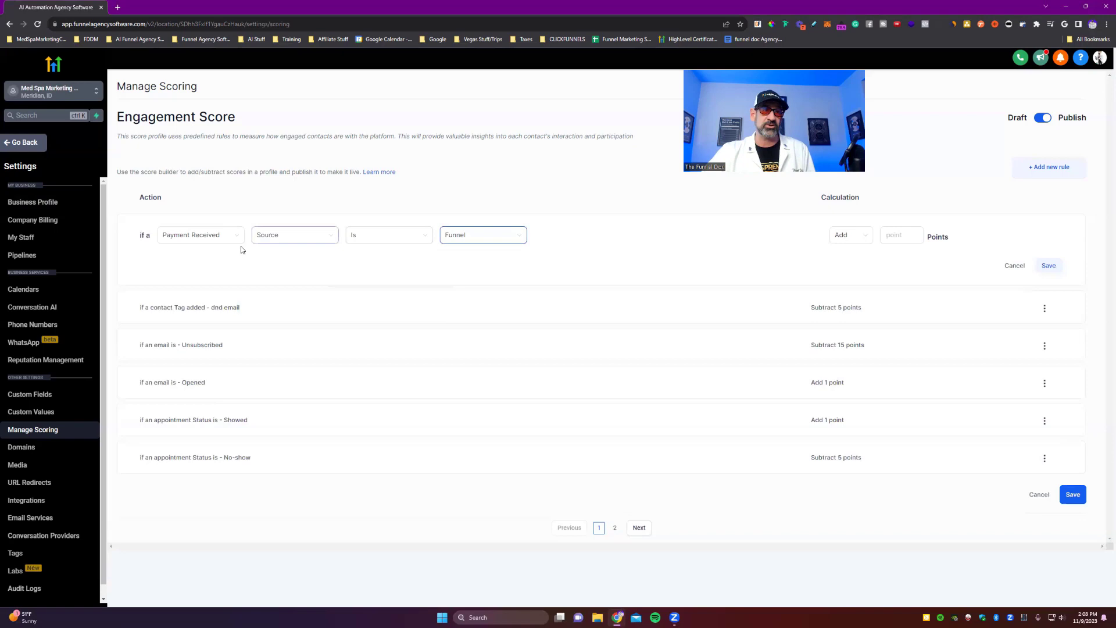
pyautogui.click(212, 238)
# - Try a Contact Replied trigger with a Contains phrase condition
pyautogui.click(203, 315)
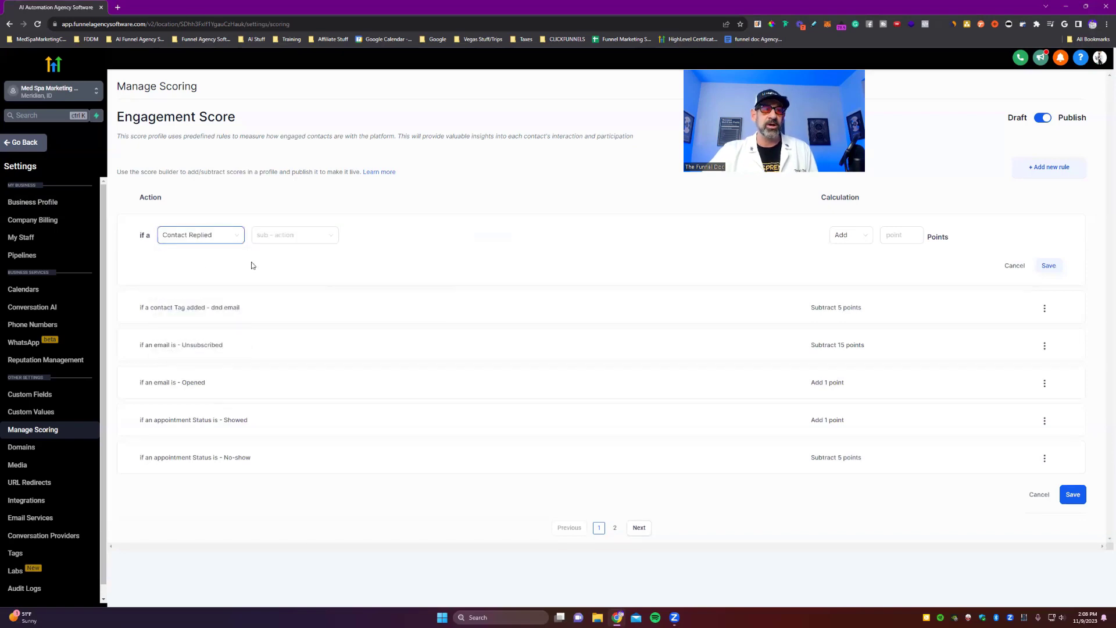
pyautogui.click(329, 238)
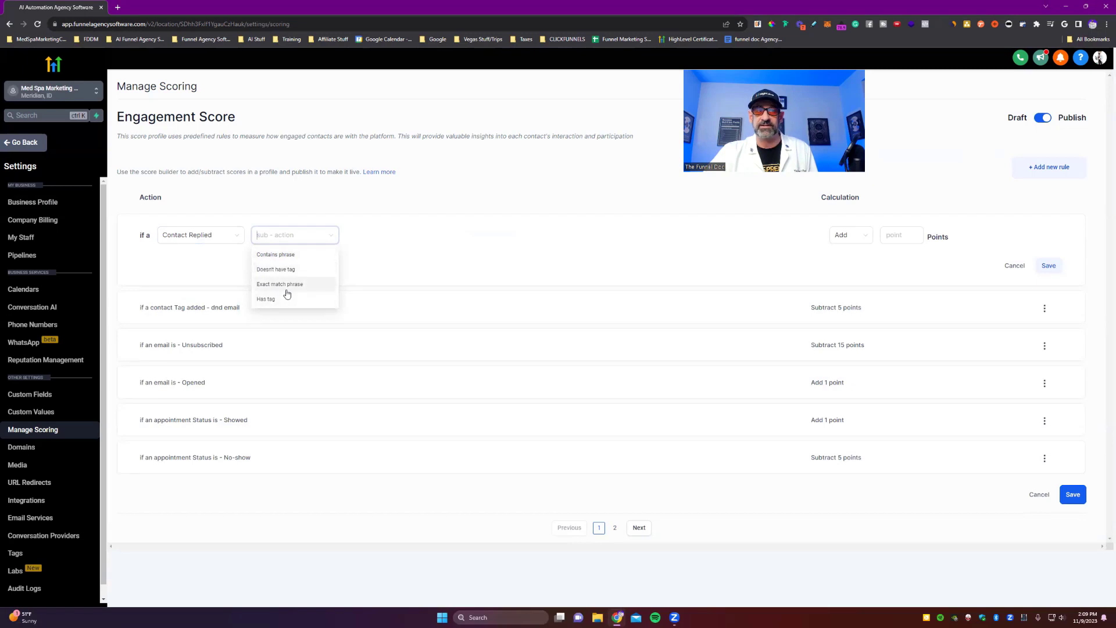
pyautogui.click(285, 255)
pyautogui.click(381, 235)
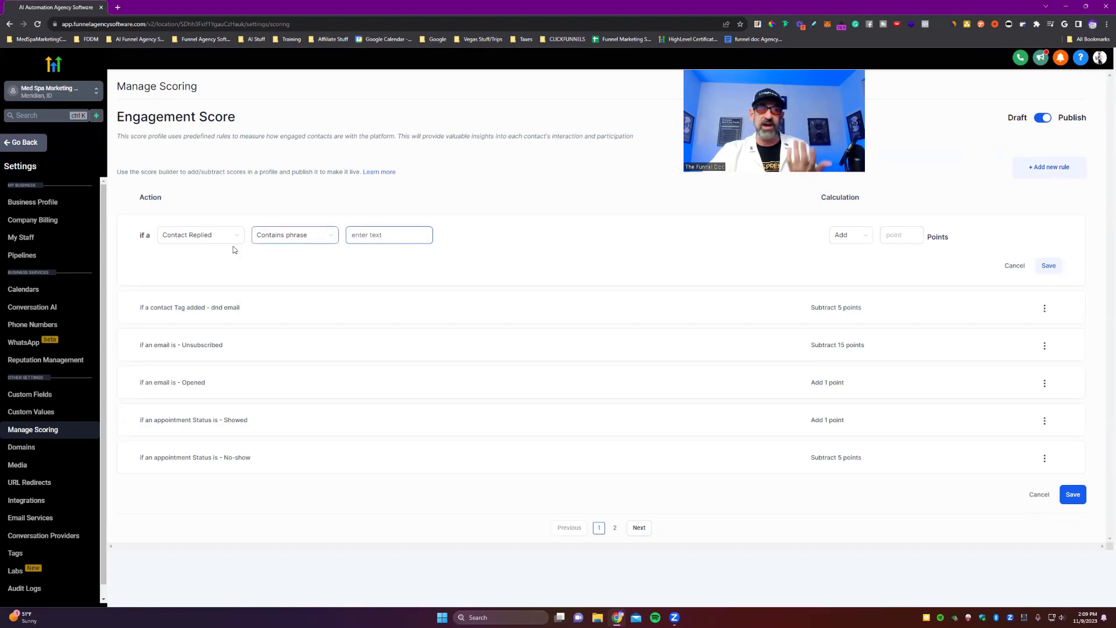
# - Set the trigger to Form Submitted with Form is Lead Magnet Form #1
pyautogui.click(200, 235)
pyautogui.click(202, 329)
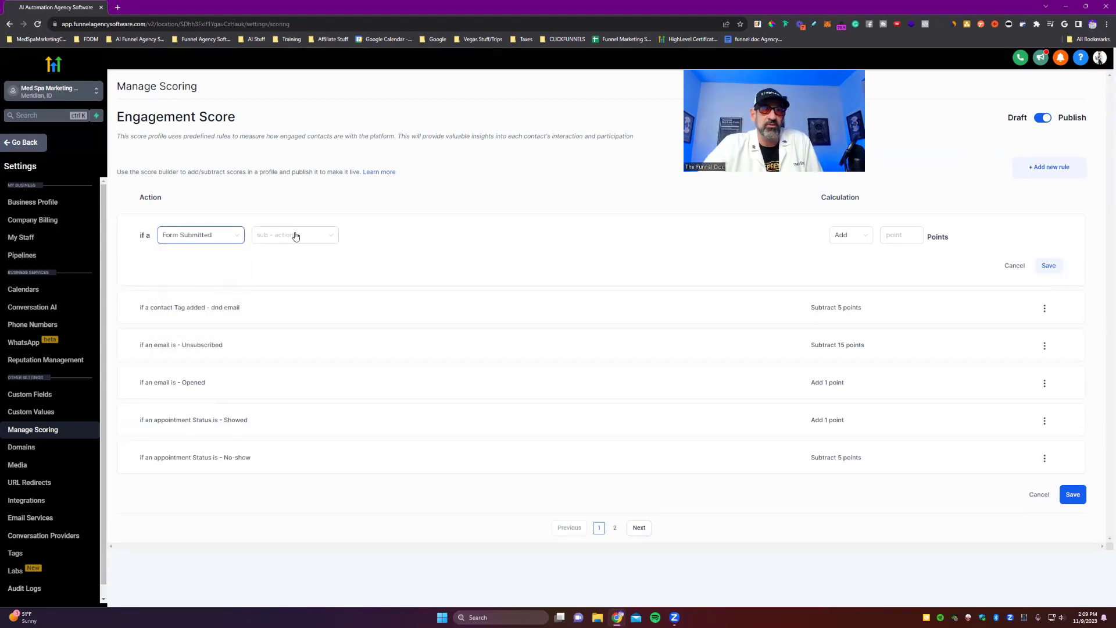
pyautogui.click(294, 235)
pyautogui.click(284, 255)
pyautogui.click(389, 235)
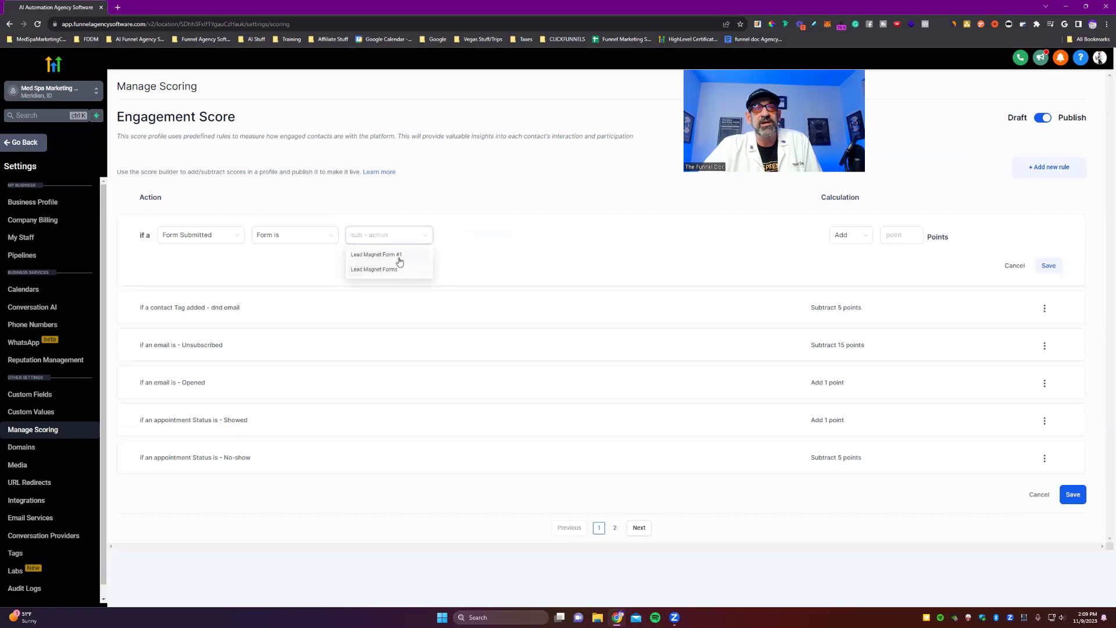
pyautogui.click(393, 260)
# - Change the trigger to Order Form Submission, In funnel/website, with Lead Magnet #1 chosen
pyautogui.click(201, 235)
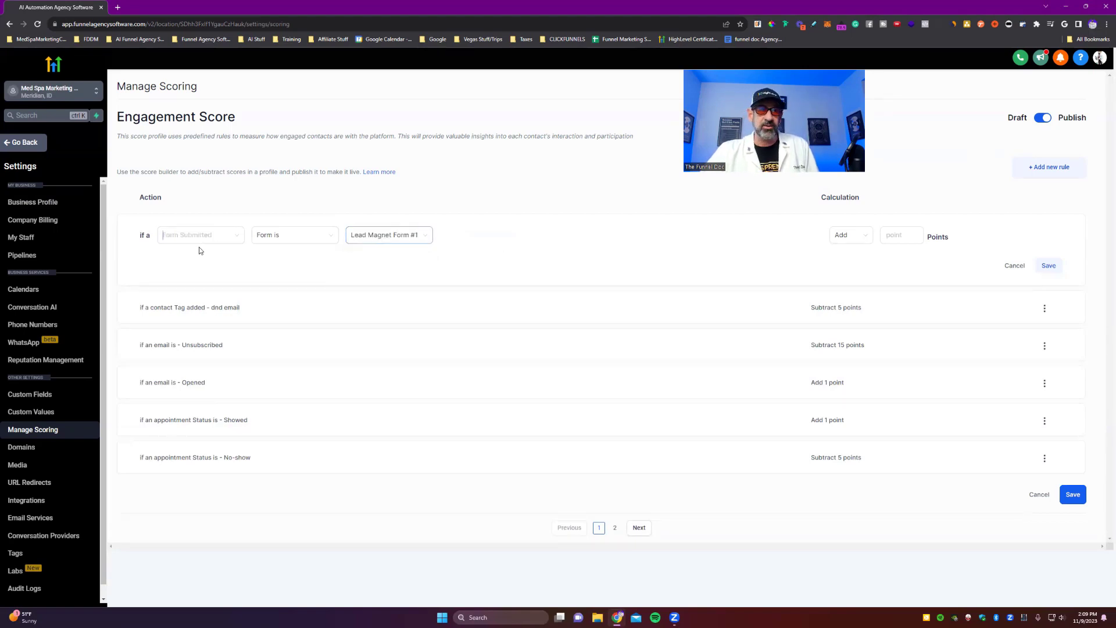
pyautogui.click(200, 276)
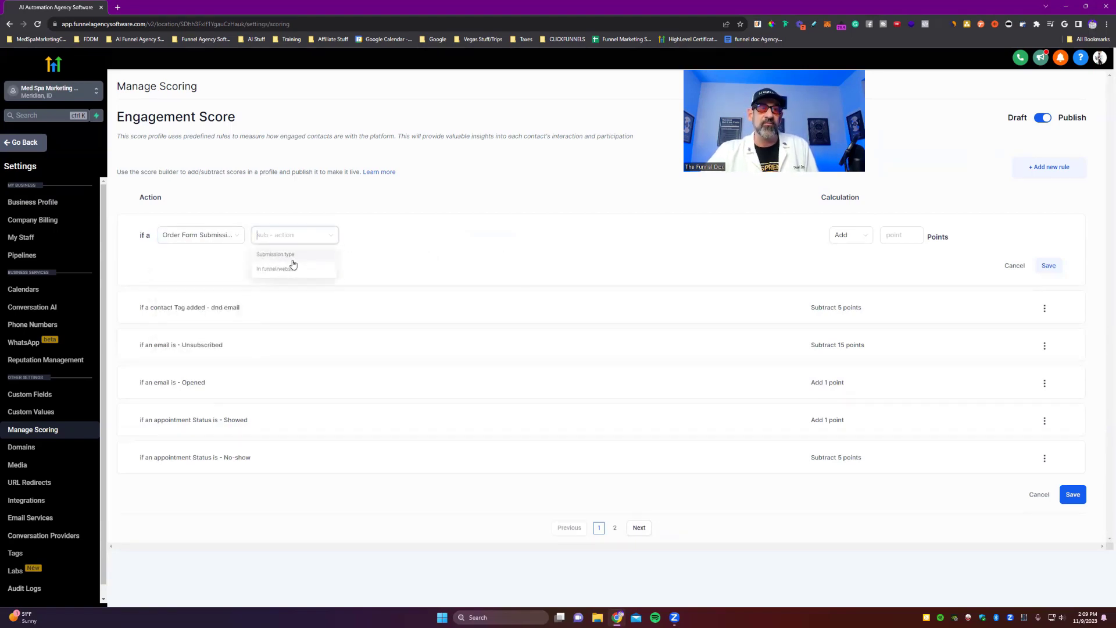
pyautogui.click(294, 256)
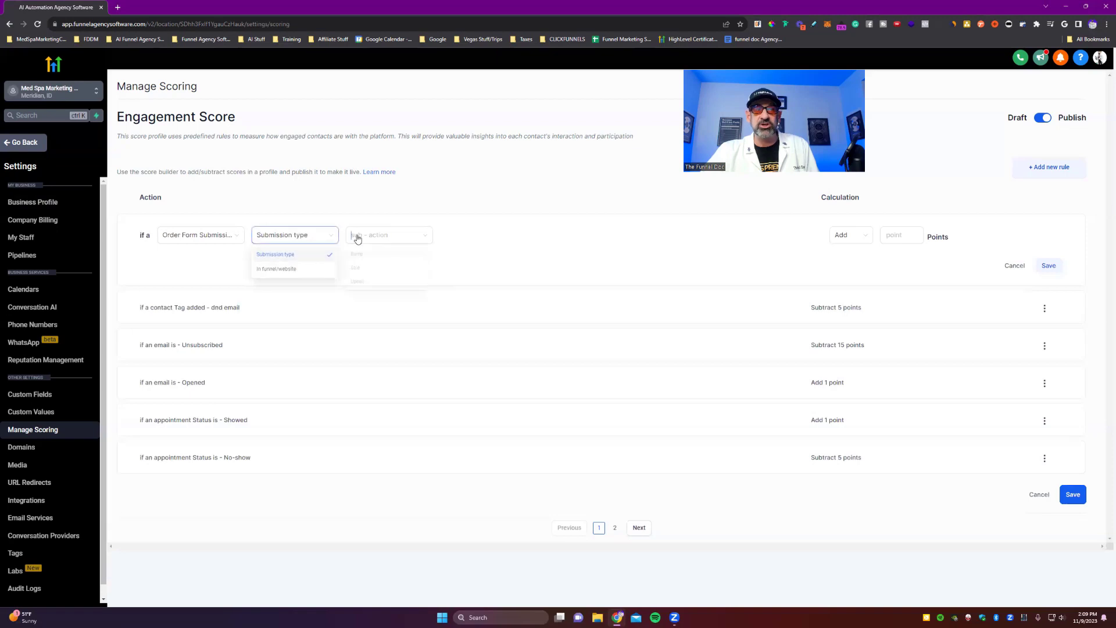
pyautogui.click(317, 235)
pyautogui.click(284, 269)
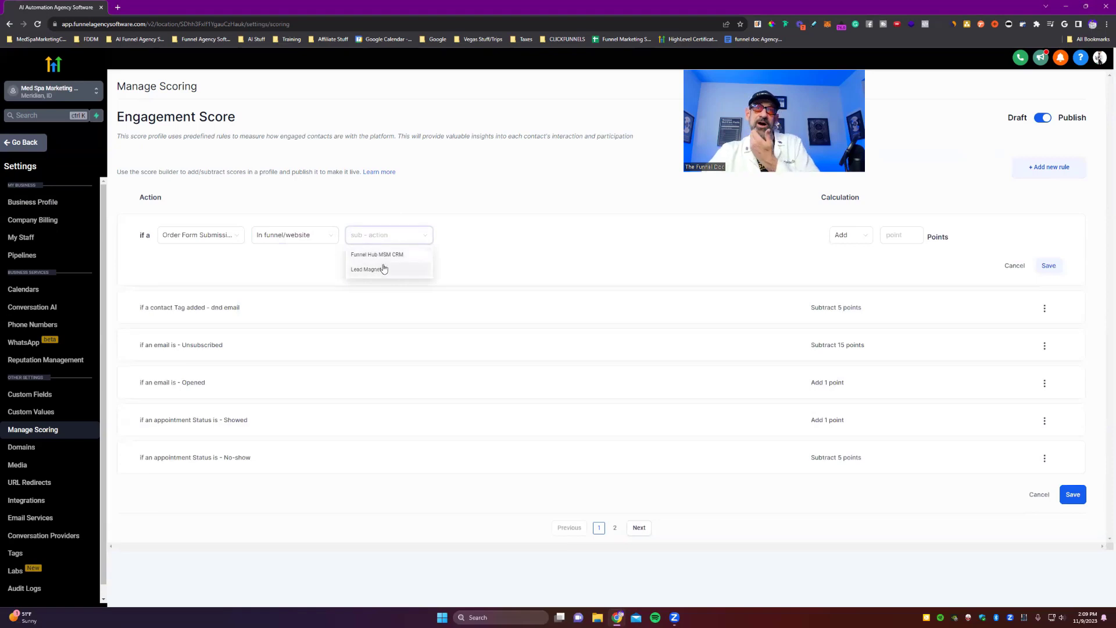
pyautogui.click(377, 254)
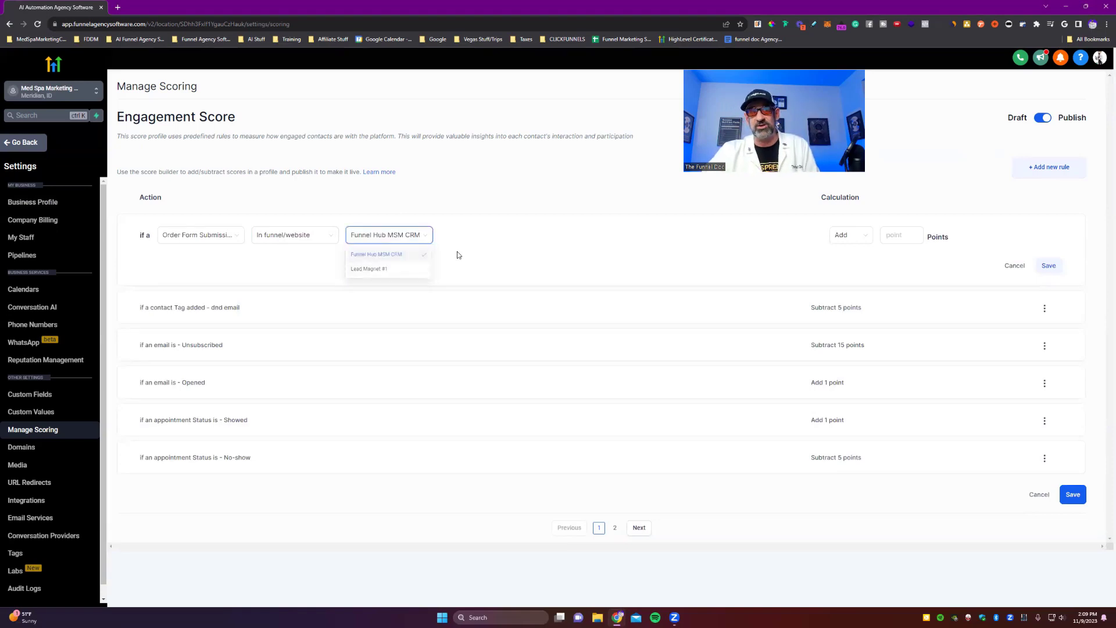
pyautogui.click(391, 238)
pyautogui.click(375, 268)
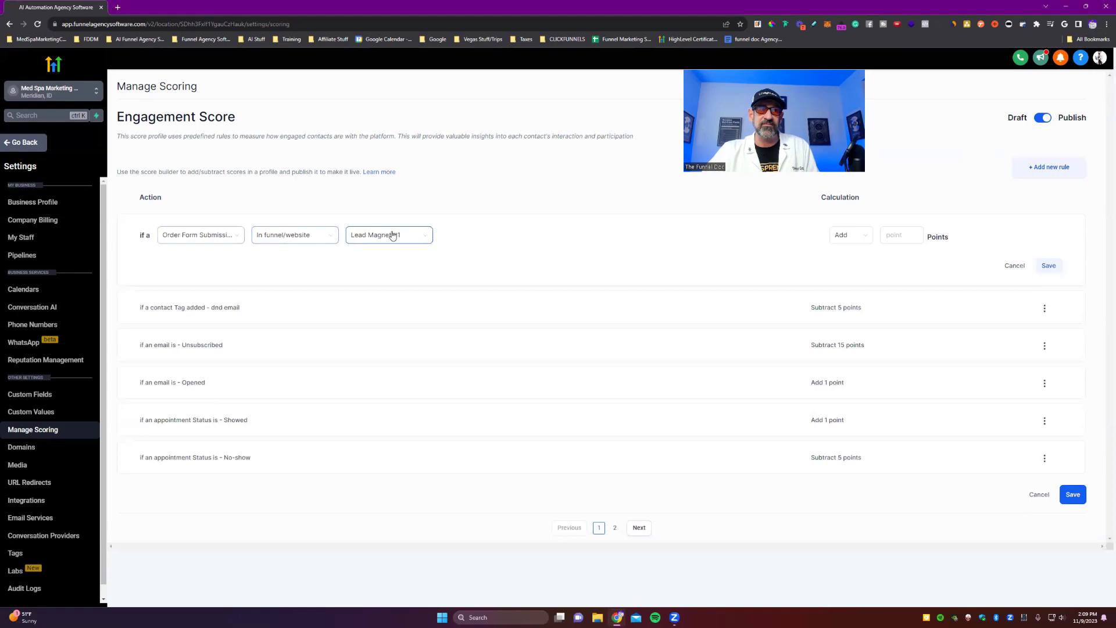
pyautogui.click(203, 247)
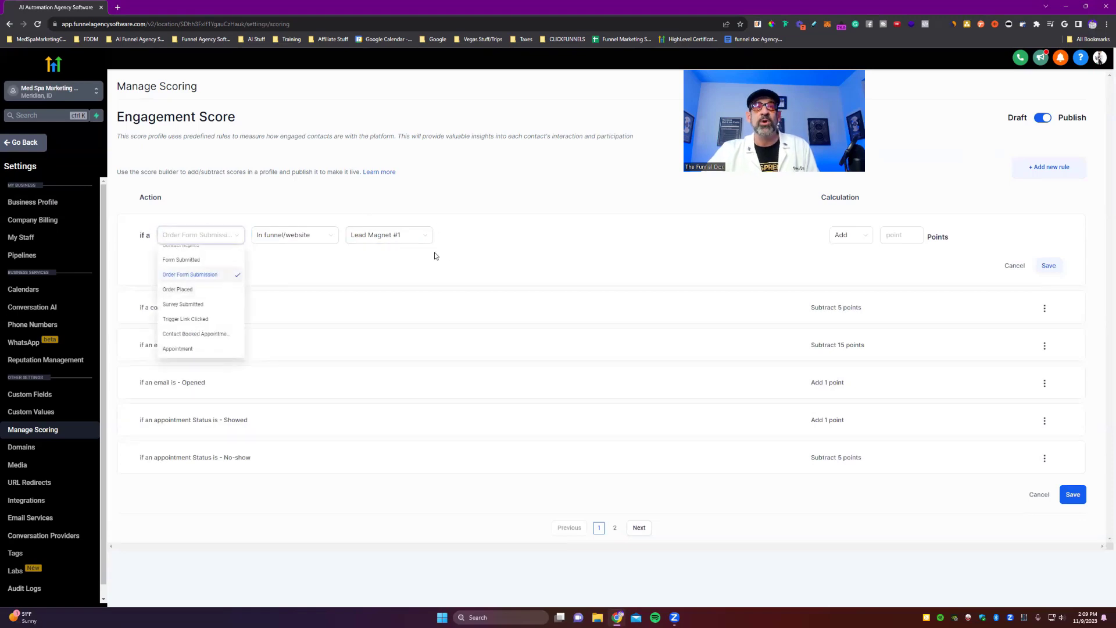
pyautogui.click(414, 221)
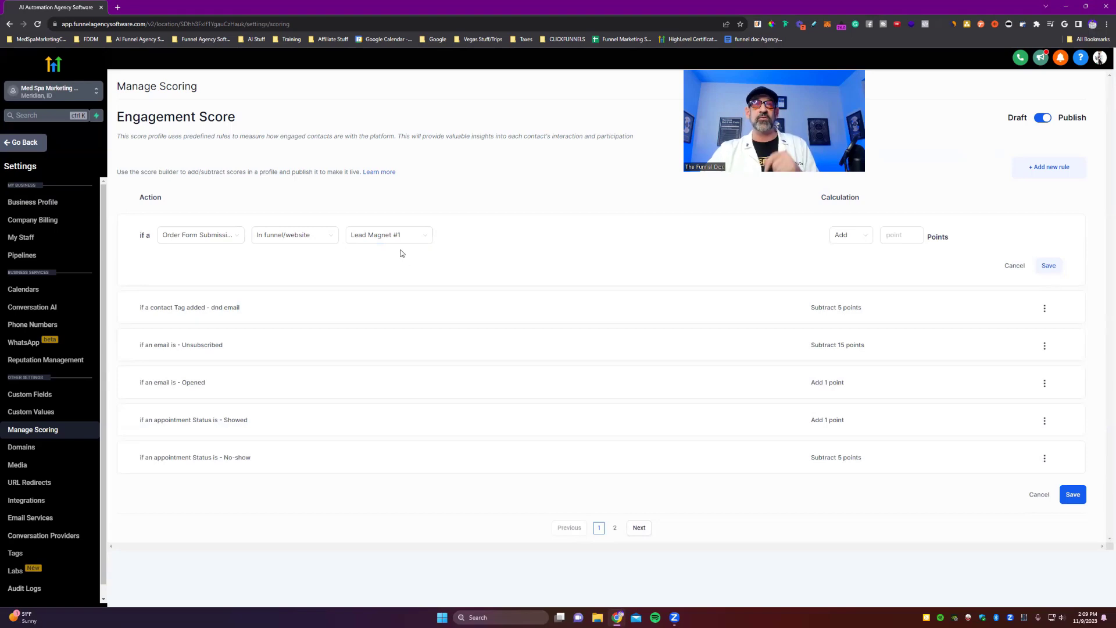
pyautogui.click(219, 235)
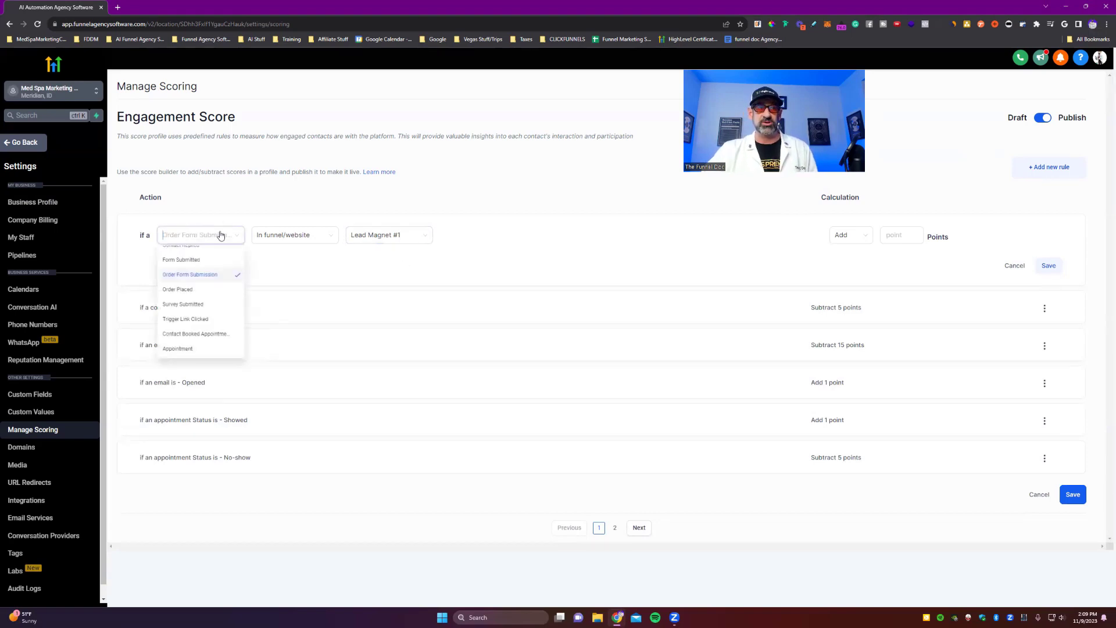
# - Set the rule to add 25 points when an Order Placed cart value equals 5000
pyautogui.click(175, 289)
pyautogui.click(299, 237)
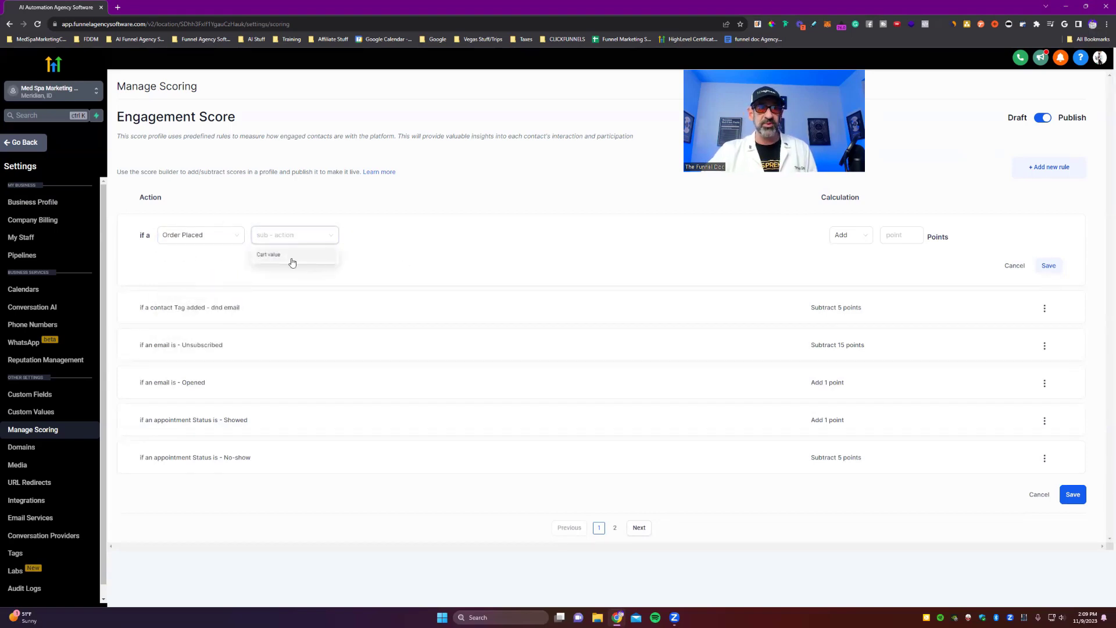
pyautogui.click(292, 261)
pyautogui.click(384, 235)
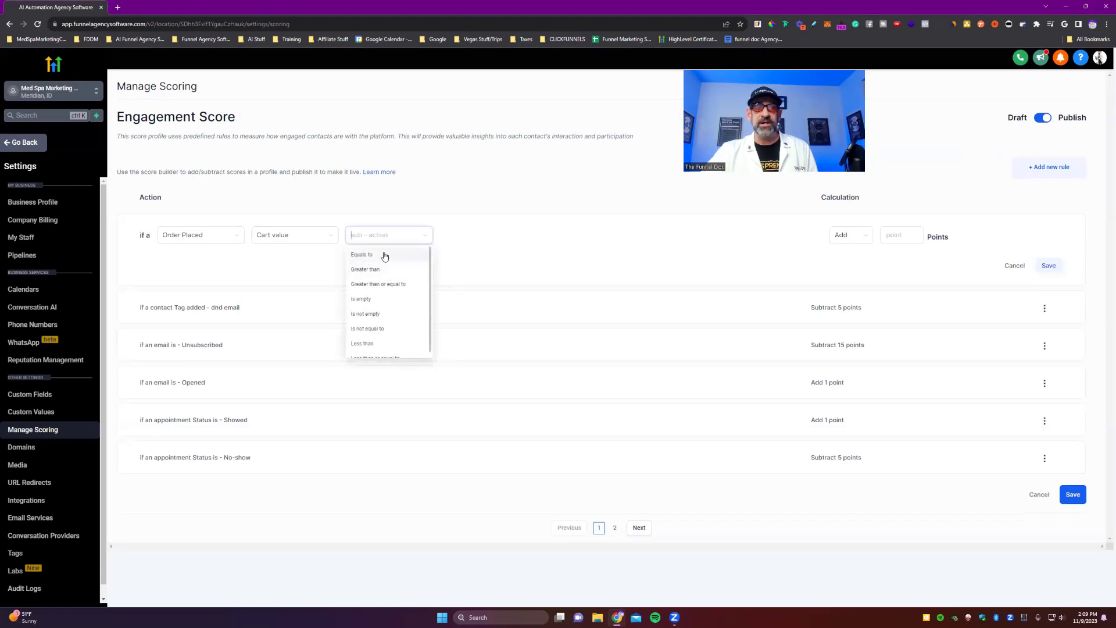
pyautogui.click(384, 257)
pyautogui.click(398, 243)
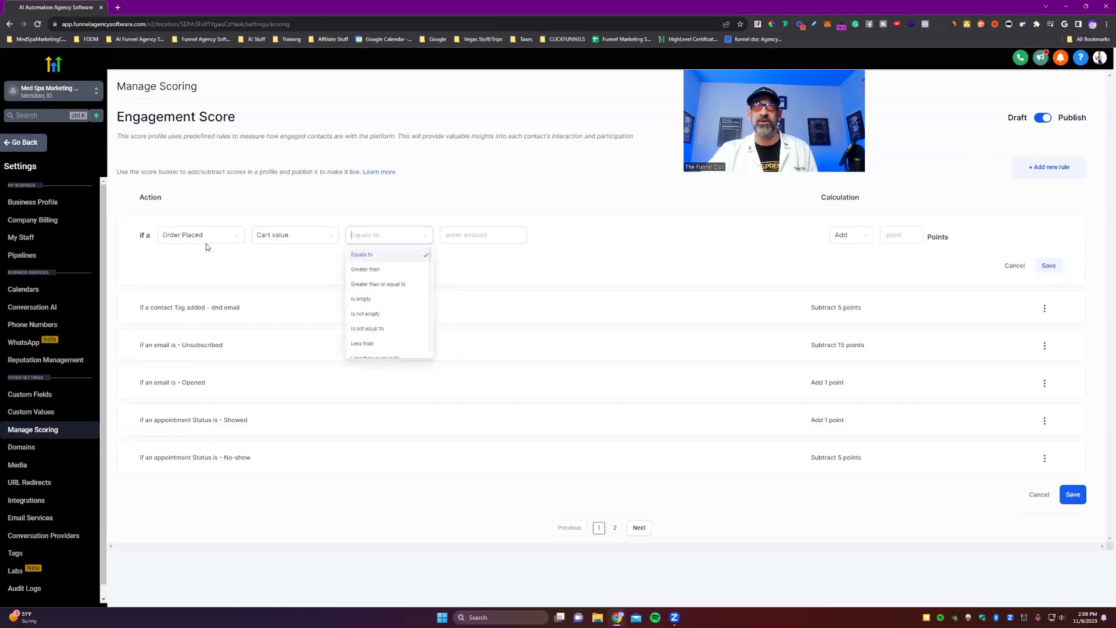
pyautogui.click(231, 253)
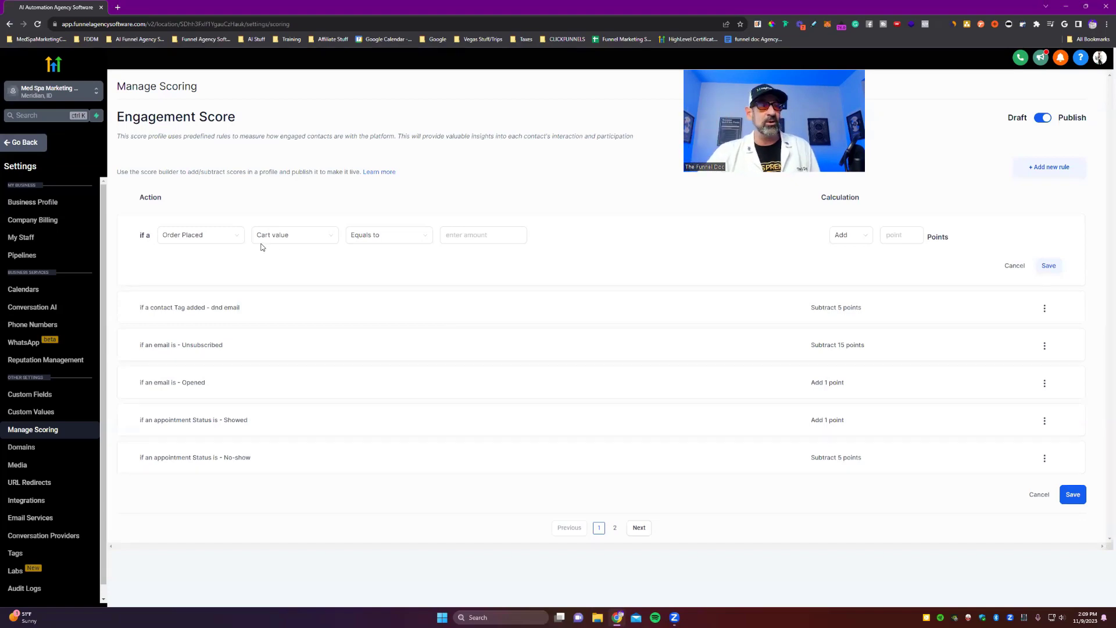
pyautogui.click(852, 240)
pyautogui.click(887, 234)
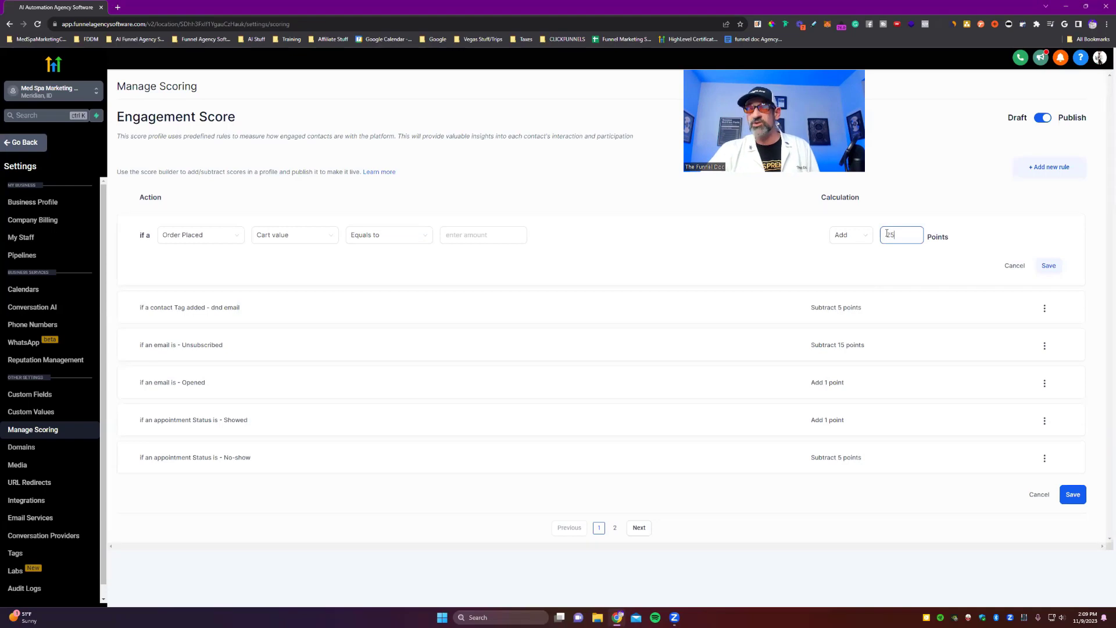
pyautogui.click(478, 235)
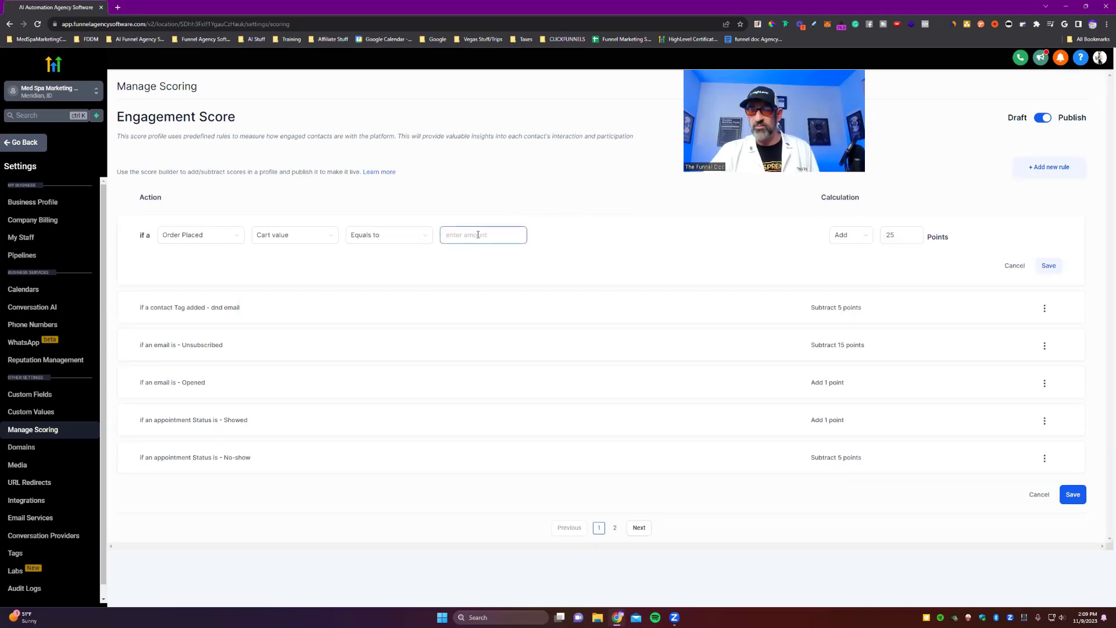
pyautogui.write('1000')
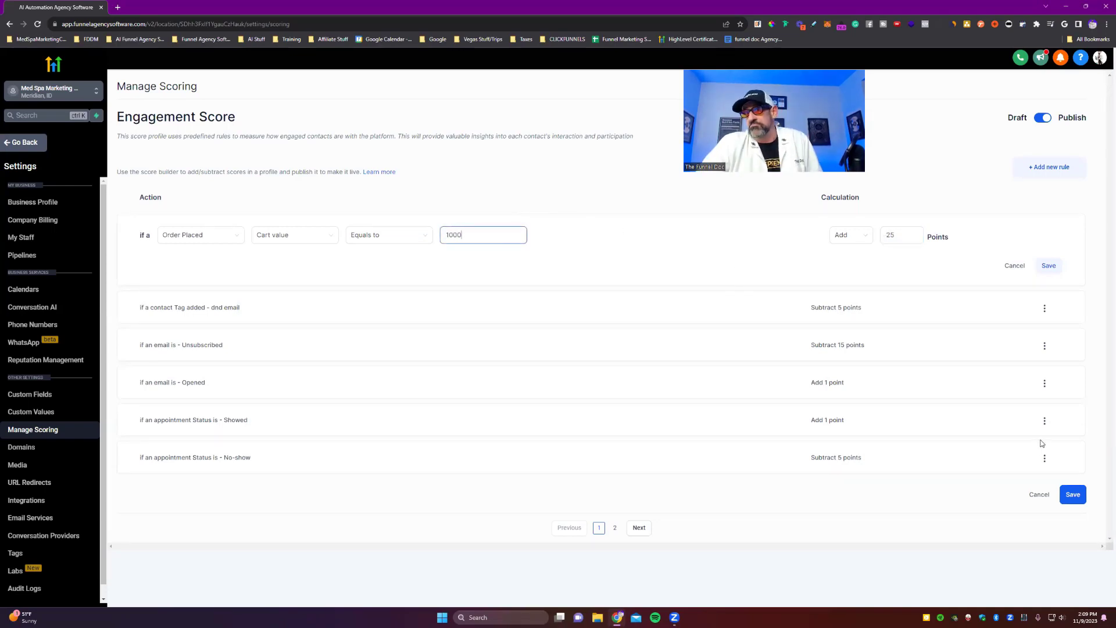
pyautogui.hotkey('ctrl', 'a')
pyautogui.write('5')
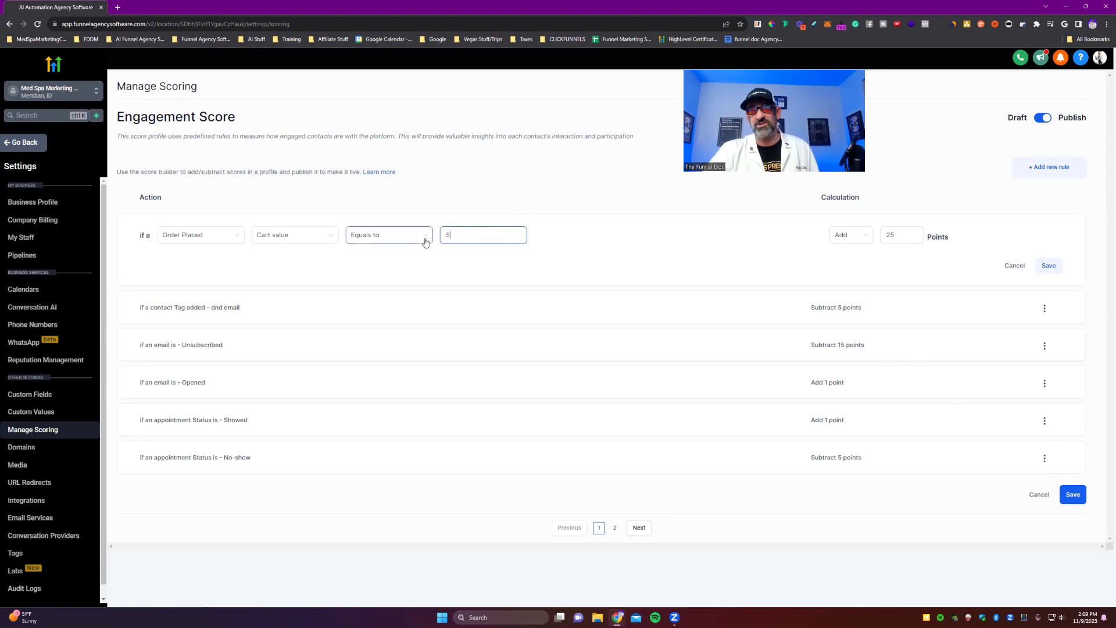
# - Save the cart value rule and the Engagement Score profile
pyautogui.click(1072, 494)
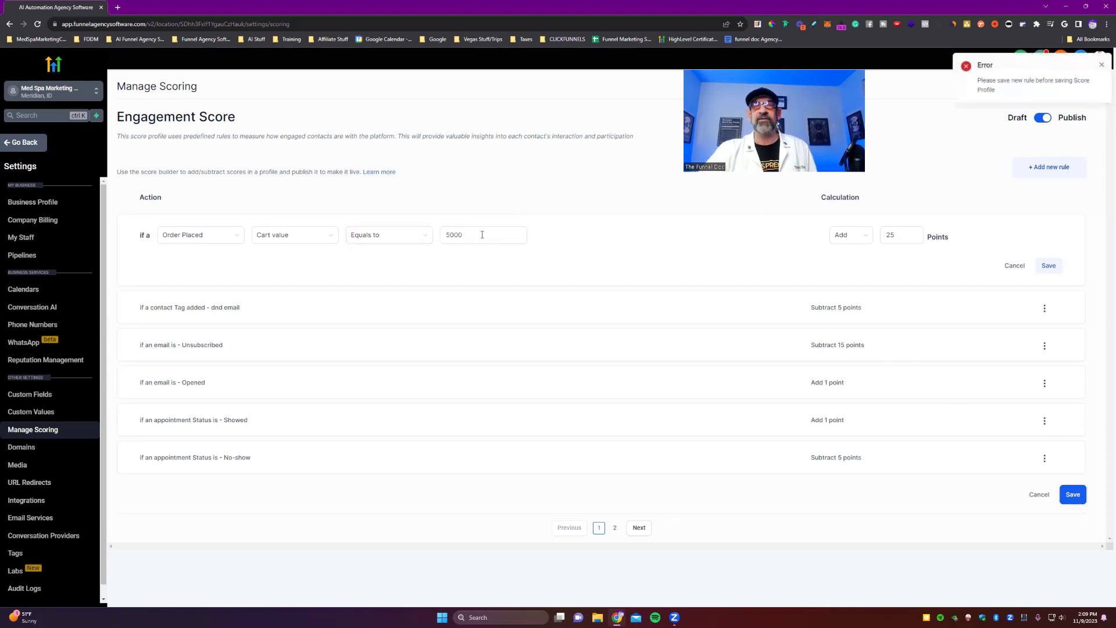
pyautogui.click(1049, 266)
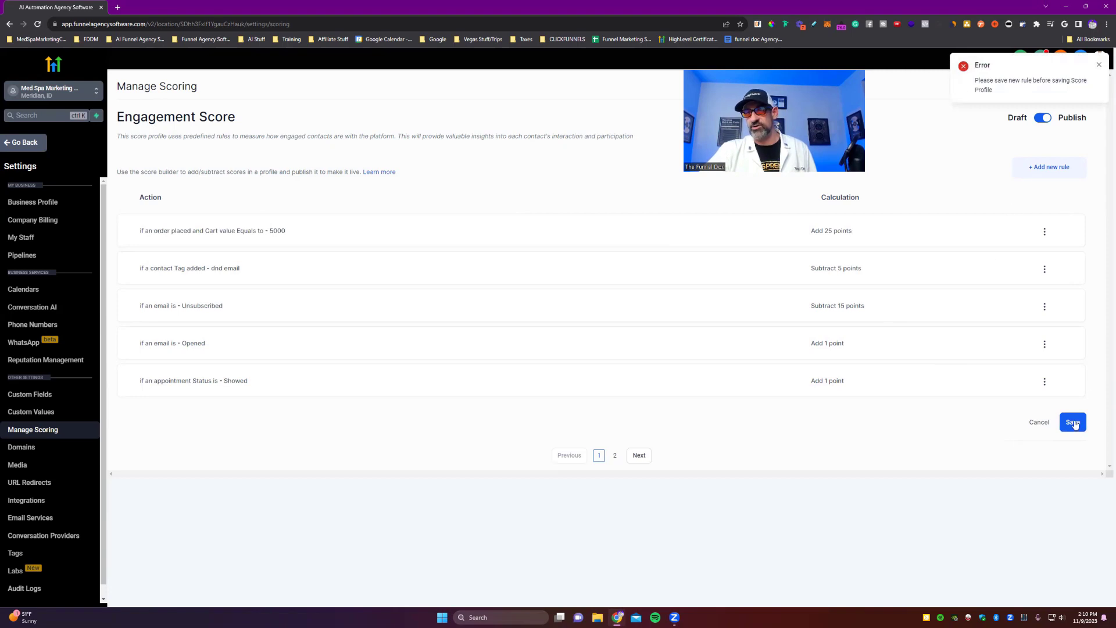
pyautogui.click(1073, 422)
pyautogui.click(1042, 167)
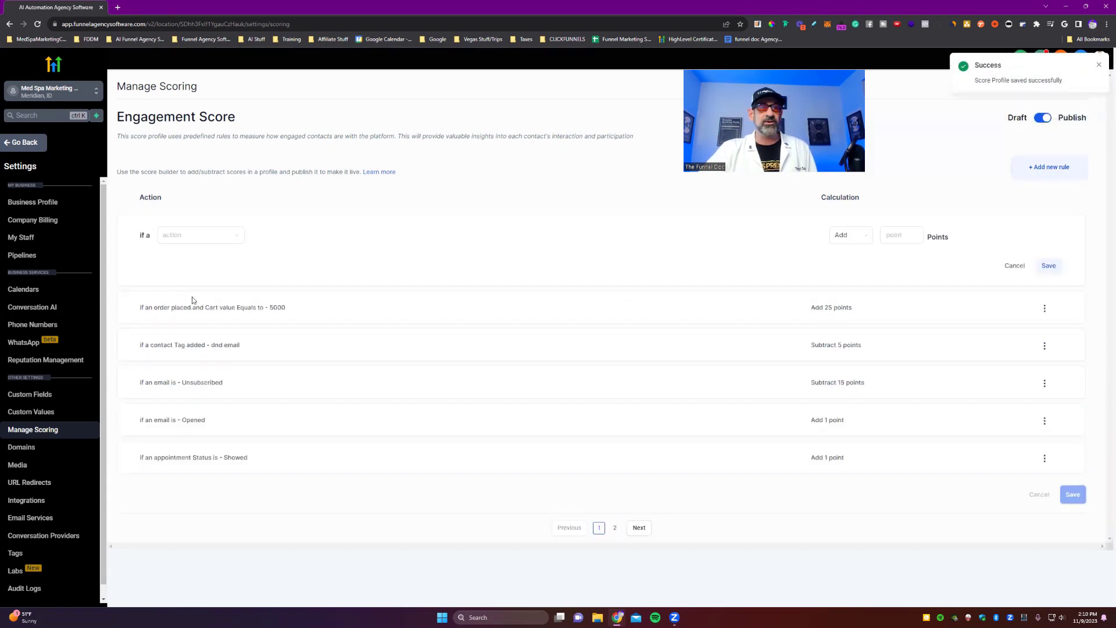
# - Try a Trigger Link Clicked trigger and review the available trigger links
pyautogui.click(183, 232)
pyautogui.scroll(-4, 186, 323)
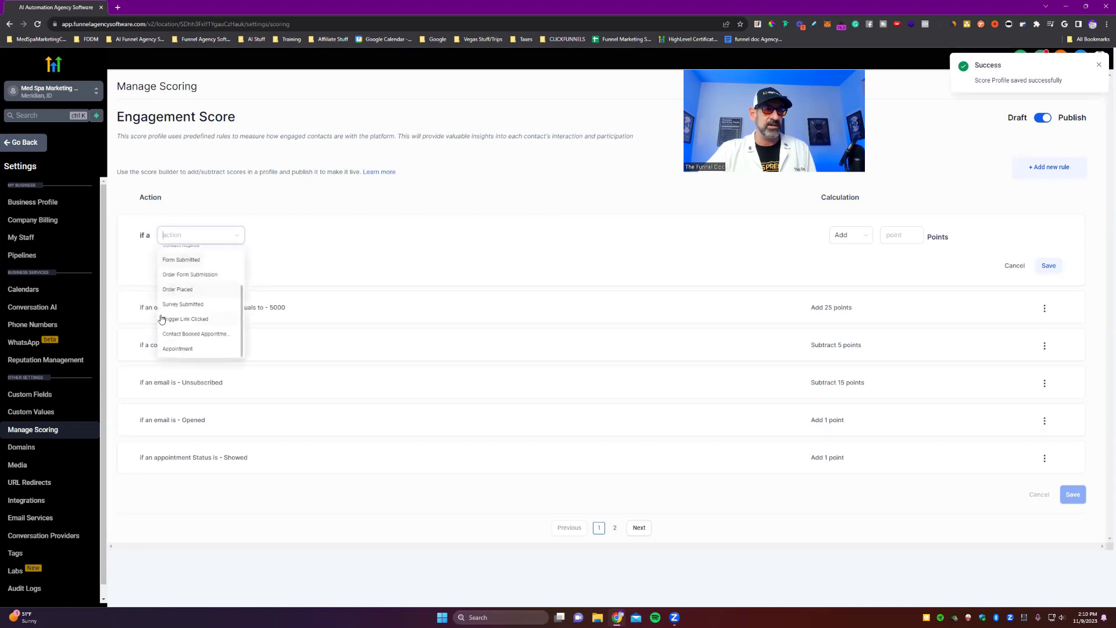
pyautogui.click(181, 319)
pyautogui.click(313, 235)
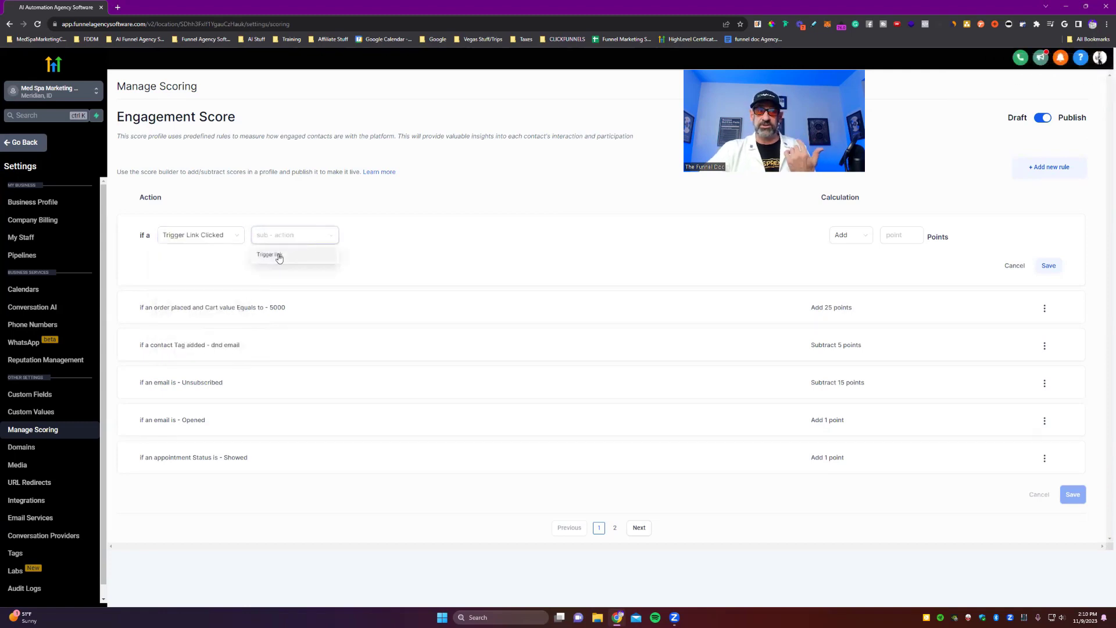
pyautogui.click(278, 254)
pyautogui.click(391, 239)
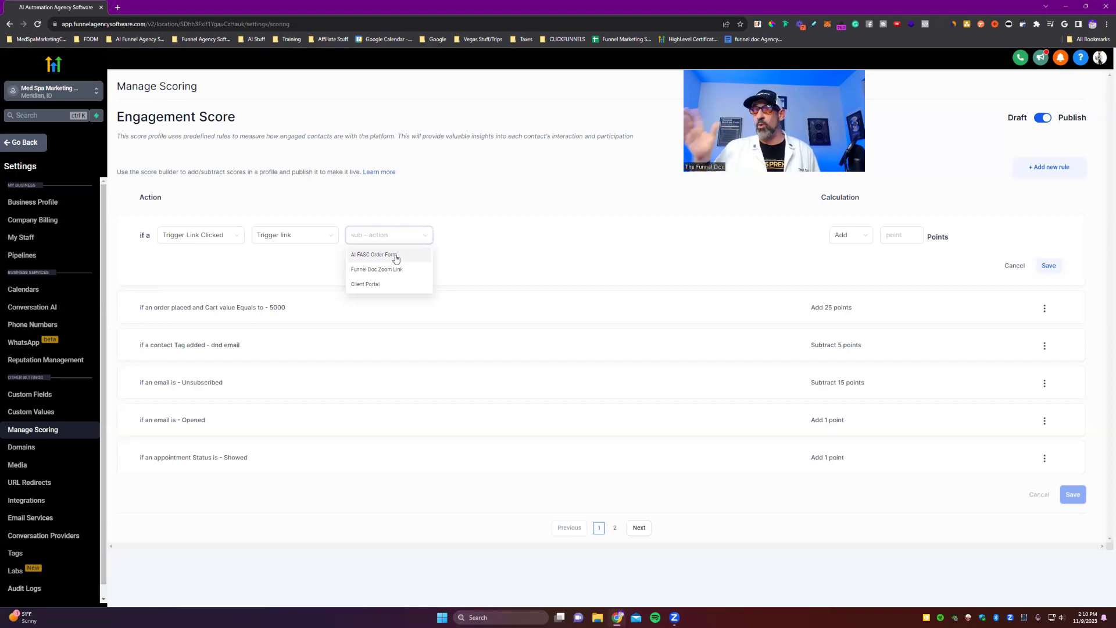
# - Try the Contact Booked Appointment trigger with Has tag and med spa marketing calendar conditions
pyautogui.click(227, 233)
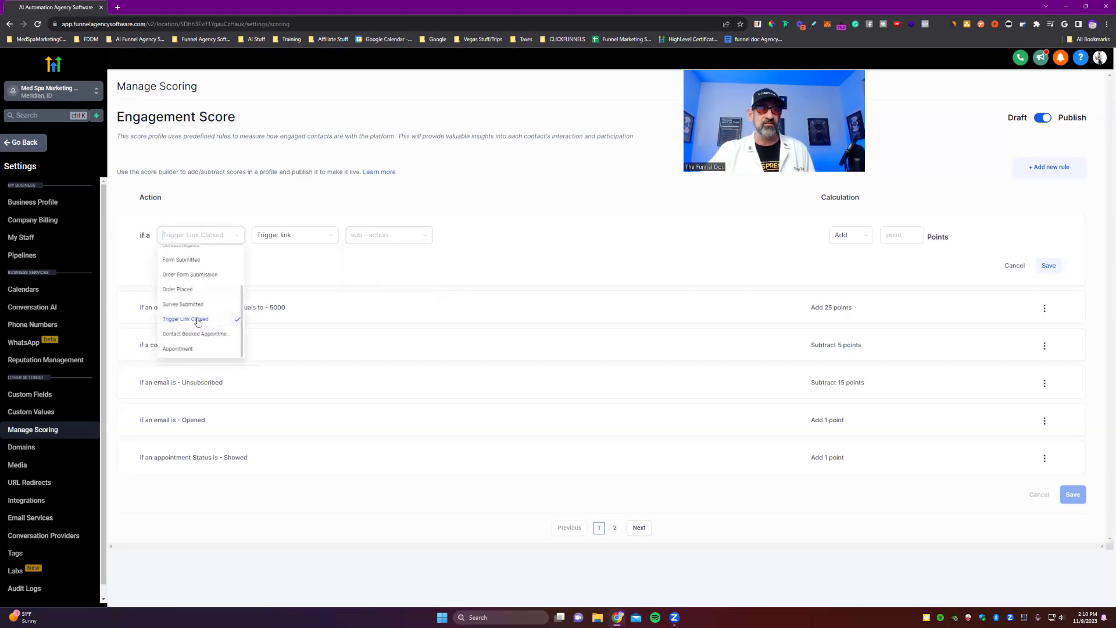
pyautogui.click(199, 335)
pyautogui.click(305, 236)
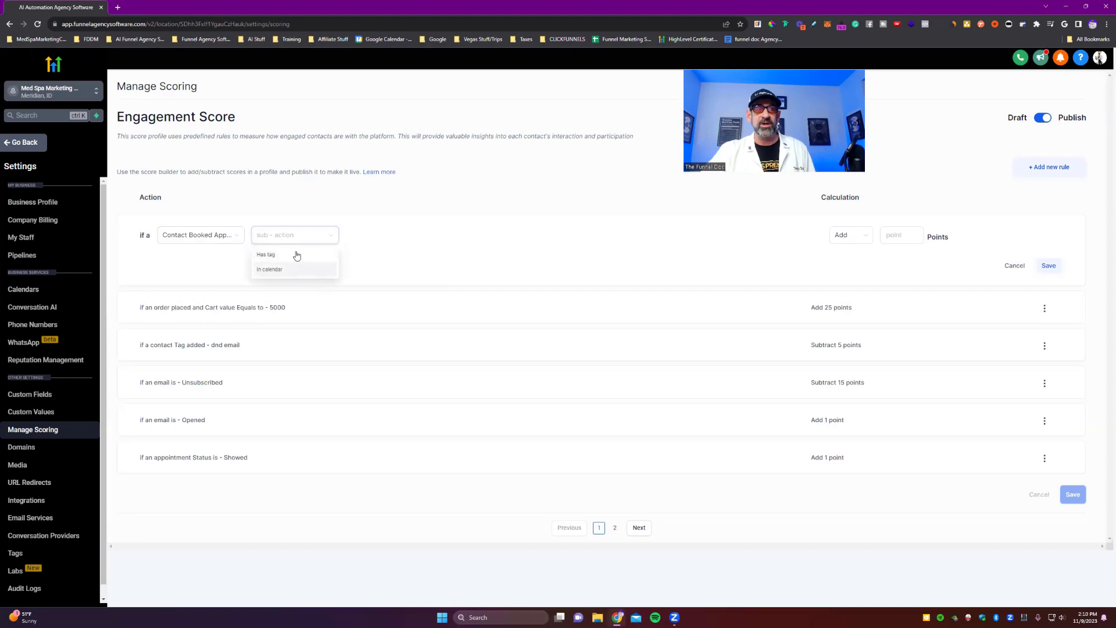
pyautogui.click(294, 254)
pyautogui.click(295, 271)
pyautogui.click(311, 236)
pyautogui.click(294, 267)
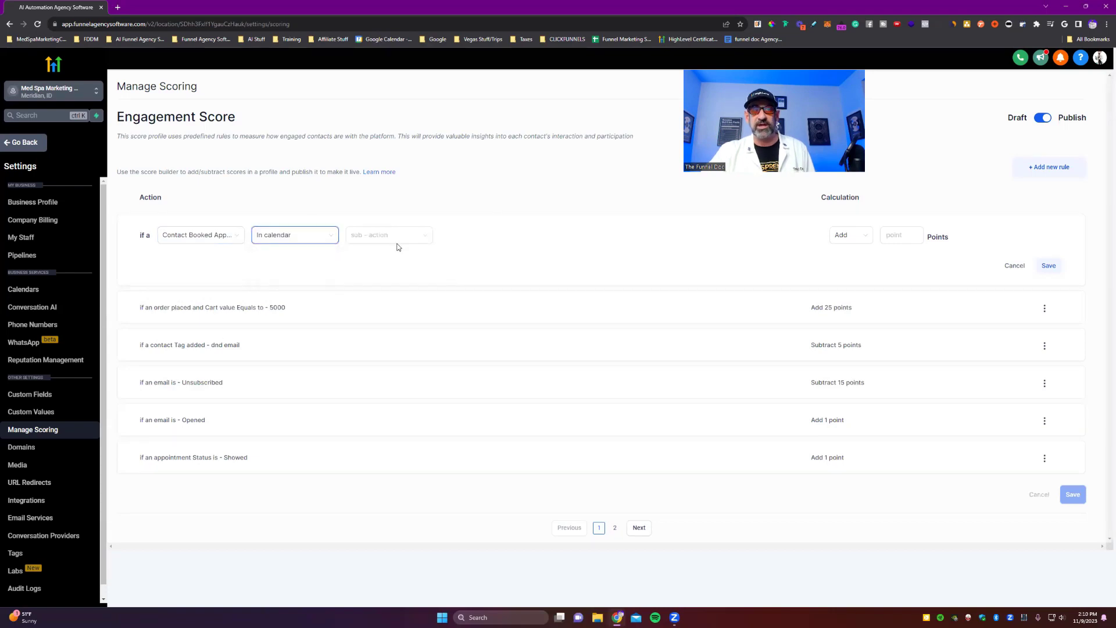
pyautogui.click(395, 236)
pyautogui.click(388, 255)
pyautogui.click(299, 238)
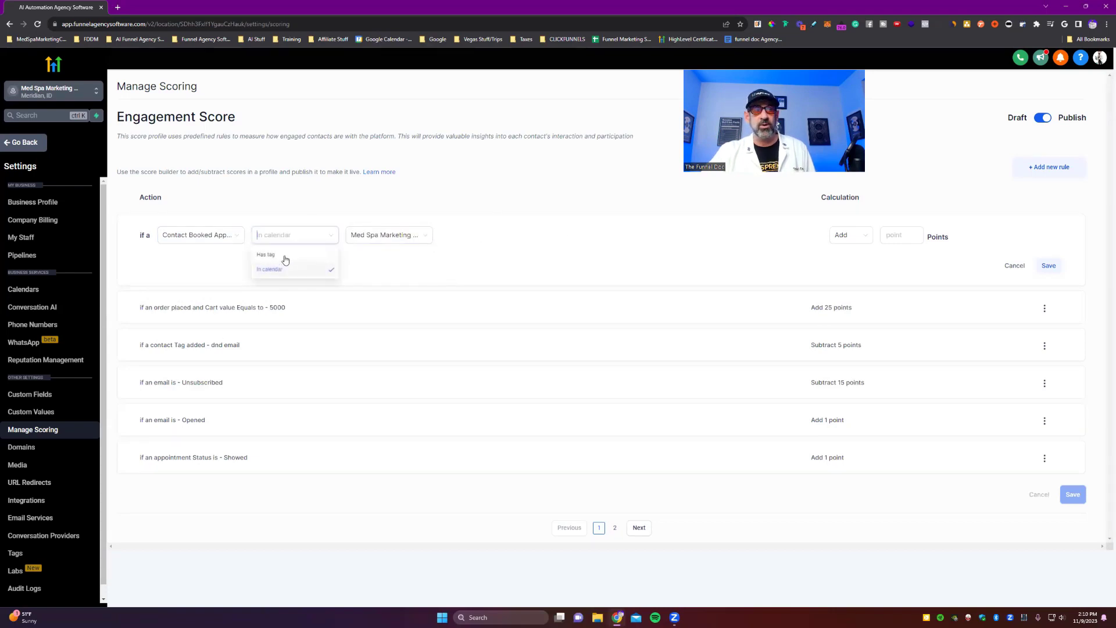
pyautogui.click(287, 254)
pyautogui.click(406, 238)
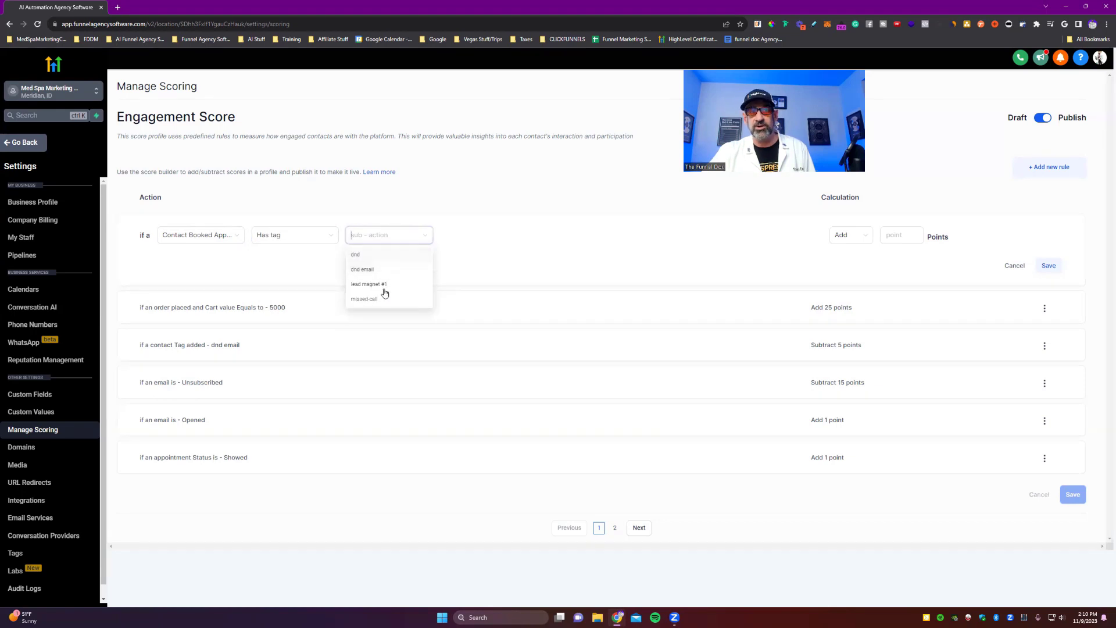
# - Set the trigger to Appointment with a Status condition
pyautogui.click(201, 235)
pyautogui.click(226, 347)
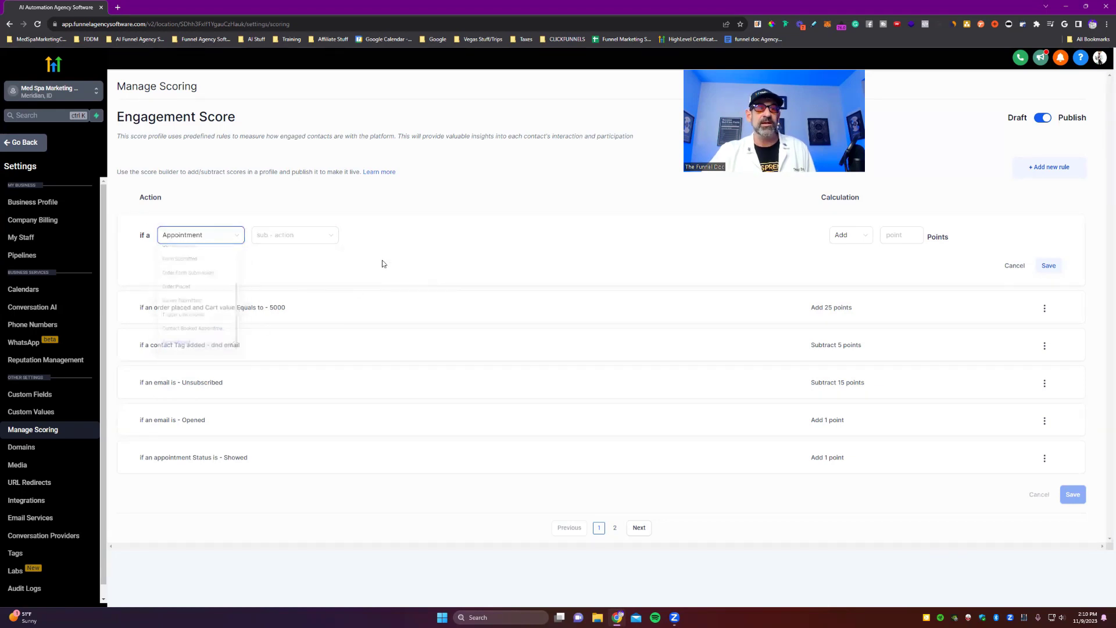
pyautogui.click(298, 236)
pyautogui.click(305, 260)
pyautogui.click(381, 237)
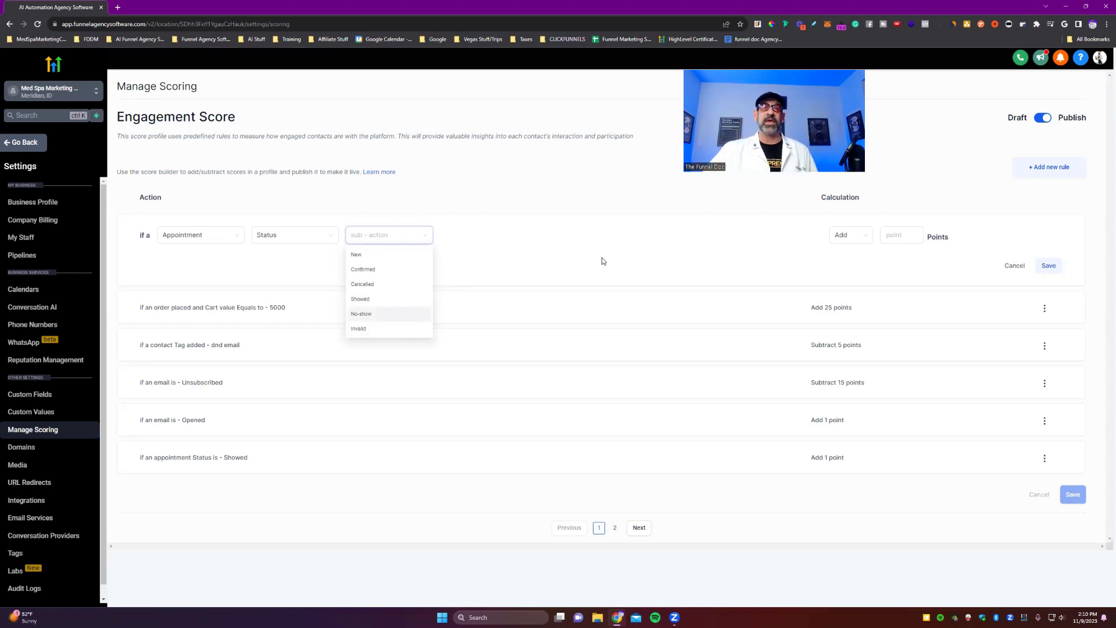
# - Set the rule to subtract 100 points when the missed-call tag is added
pyautogui.click(214, 237)
pyautogui.scroll(3, 191, 290)
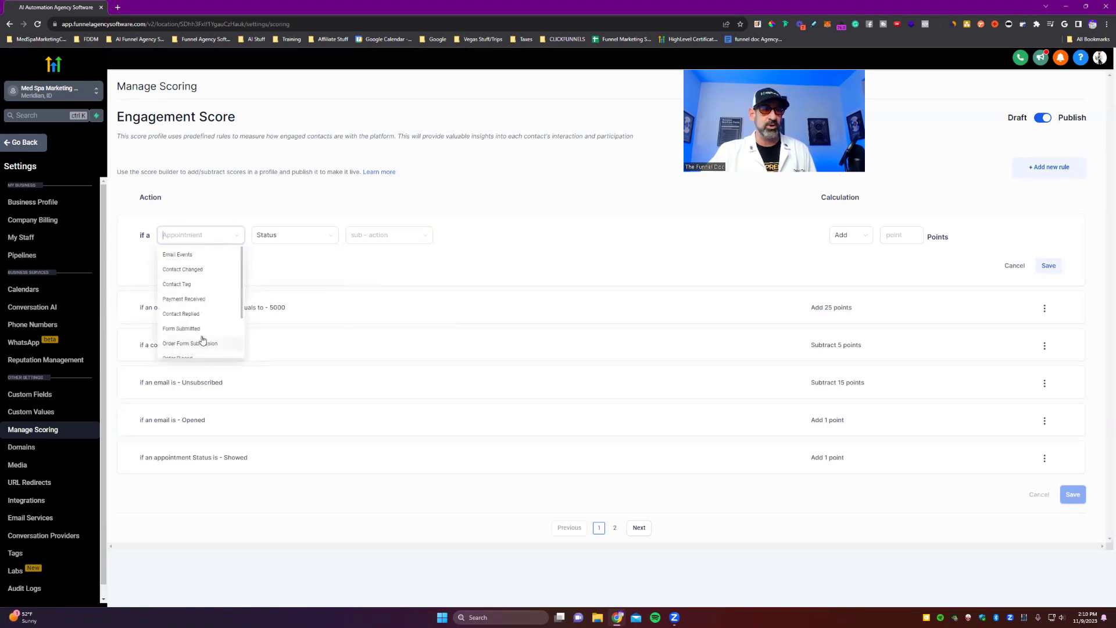
pyautogui.click(176, 283)
pyautogui.click(299, 238)
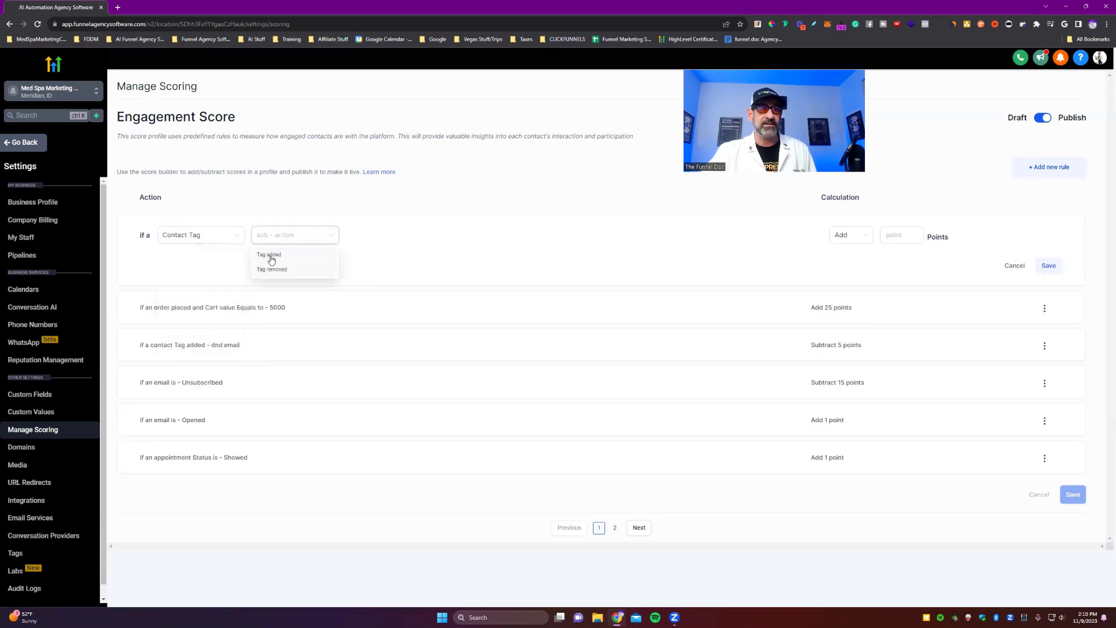
pyautogui.click(270, 255)
pyautogui.click(848, 235)
pyautogui.click(910, 234)
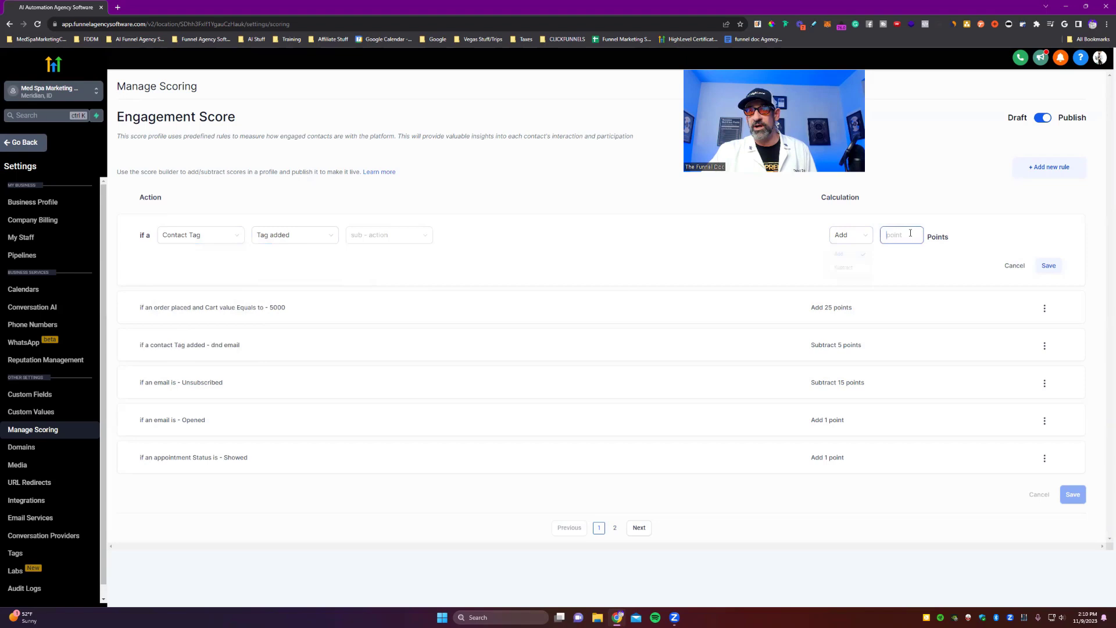
pyautogui.click(850, 239)
pyautogui.click(849, 273)
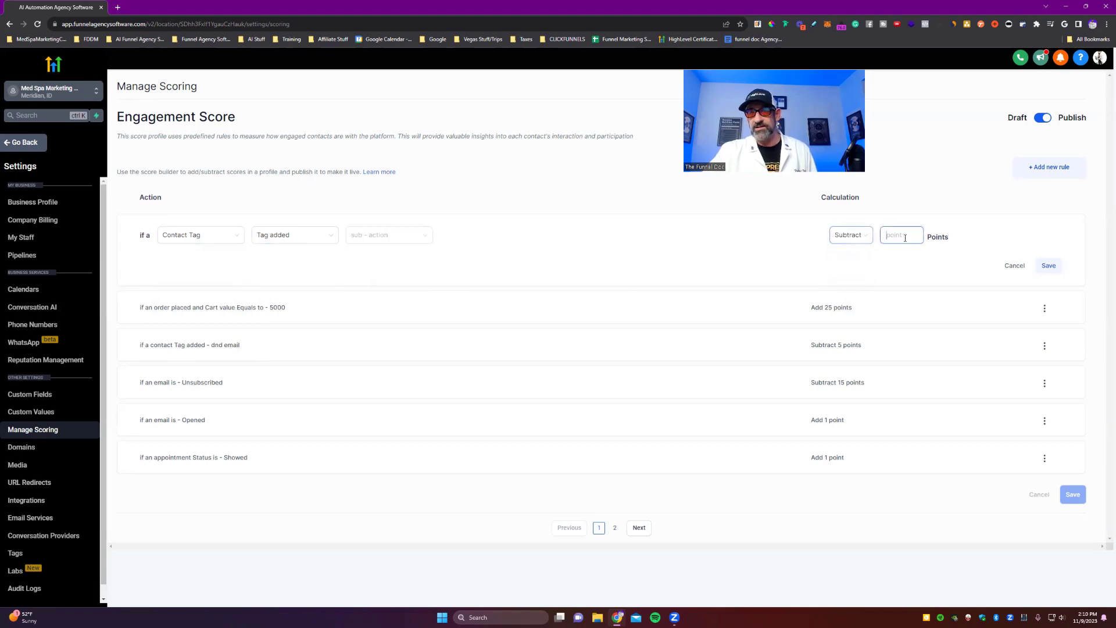
pyautogui.click(907, 238)
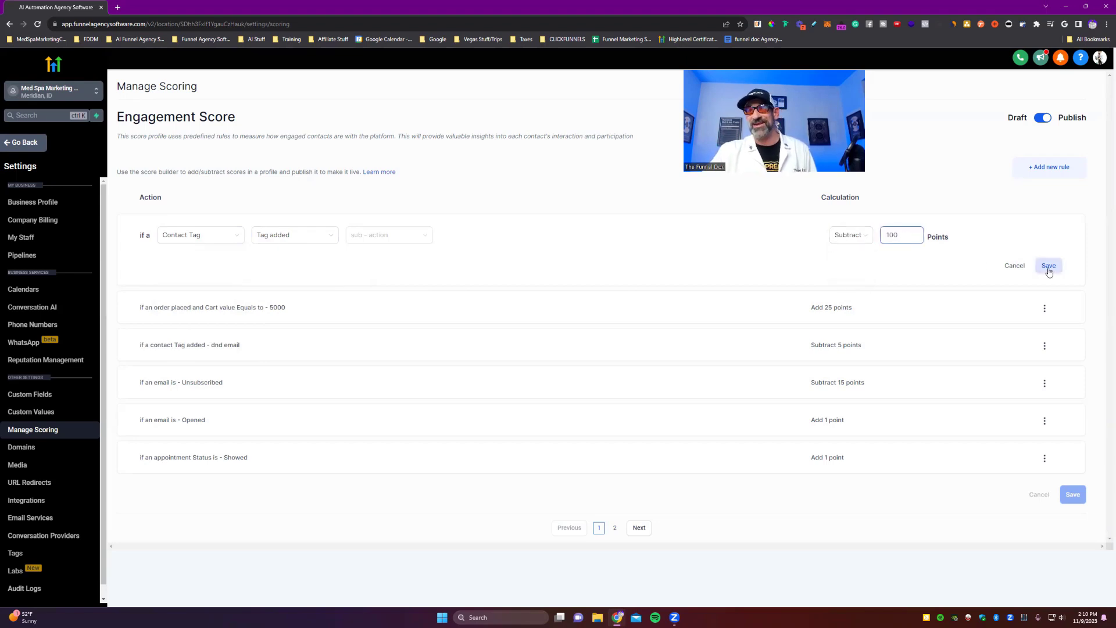
pyautogui.click(396, 238)
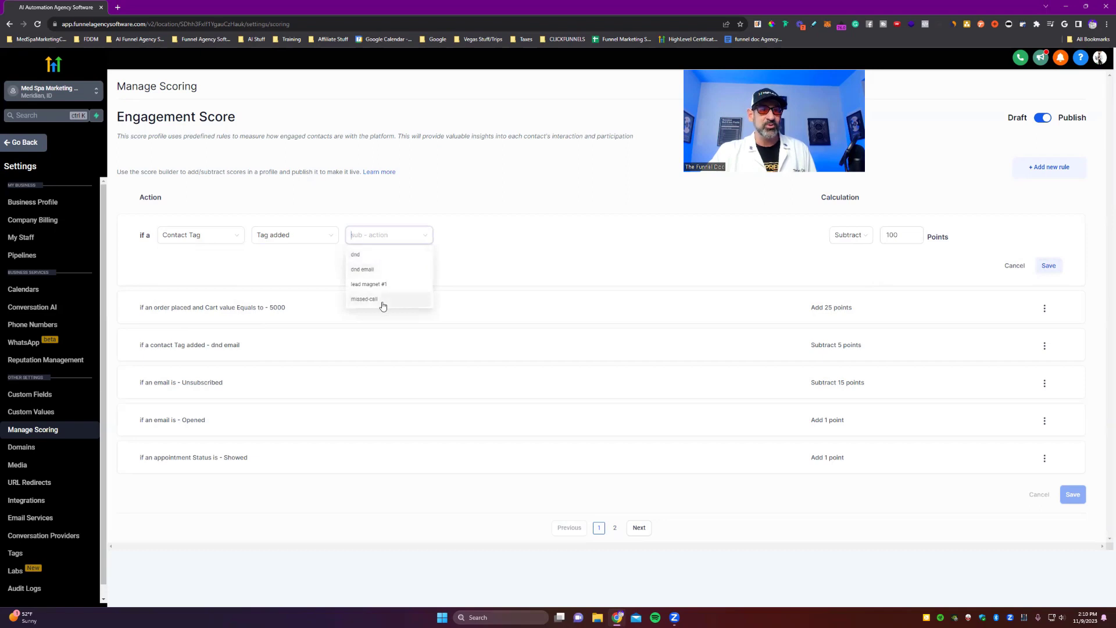
pyautogui.click(381, 301)
# - Save the missed-call rule and the profile, then return to the main app
pyautogui.click(1048, 265)
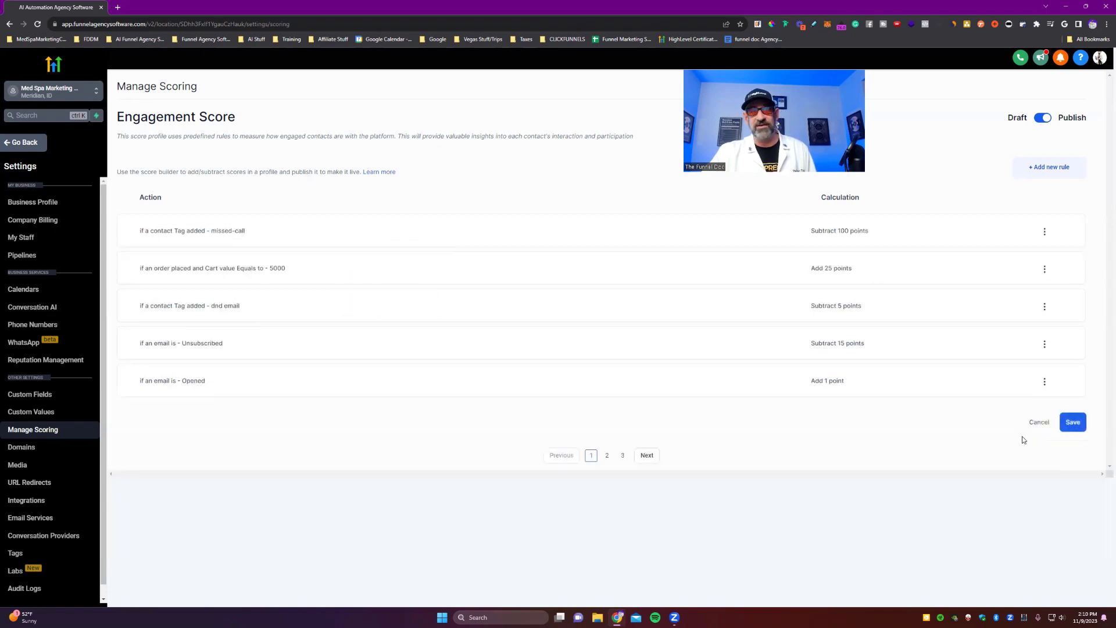
pyautogui.click(1073, 423)
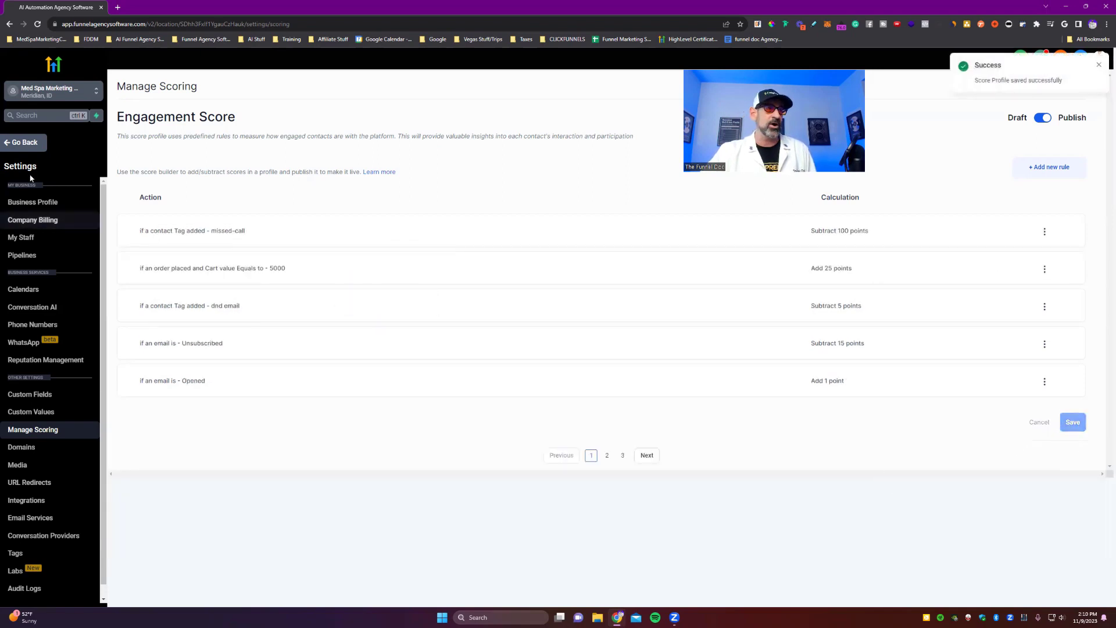
pyautogui.click(24, 143)
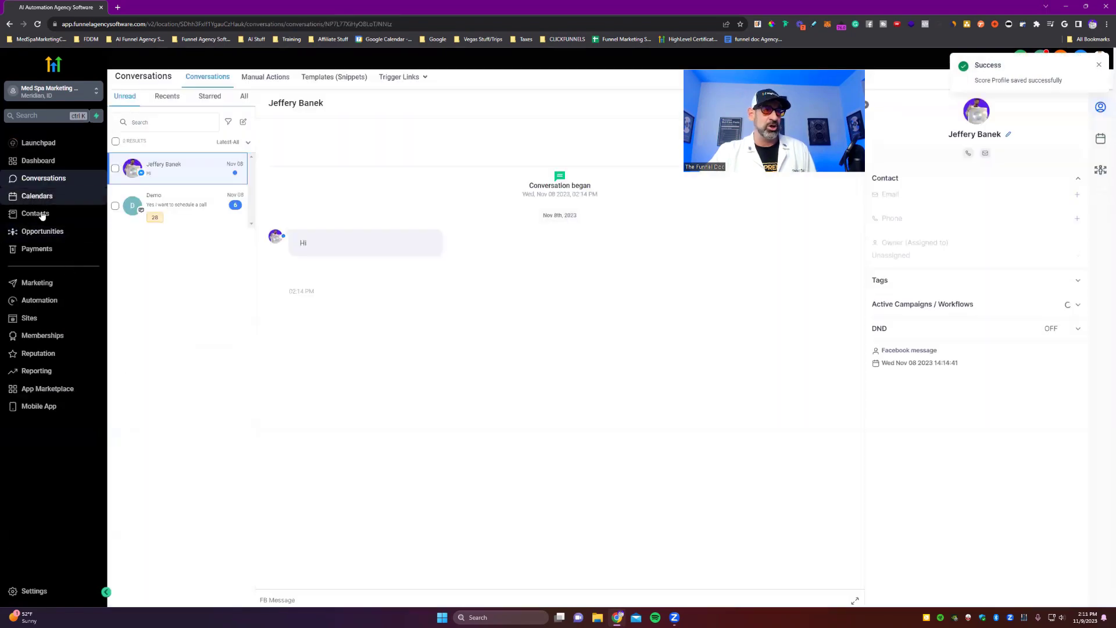
# - Open the Facebook conversation's contact record and add the missed-call tag to it
pyautogui.click(41, 215)
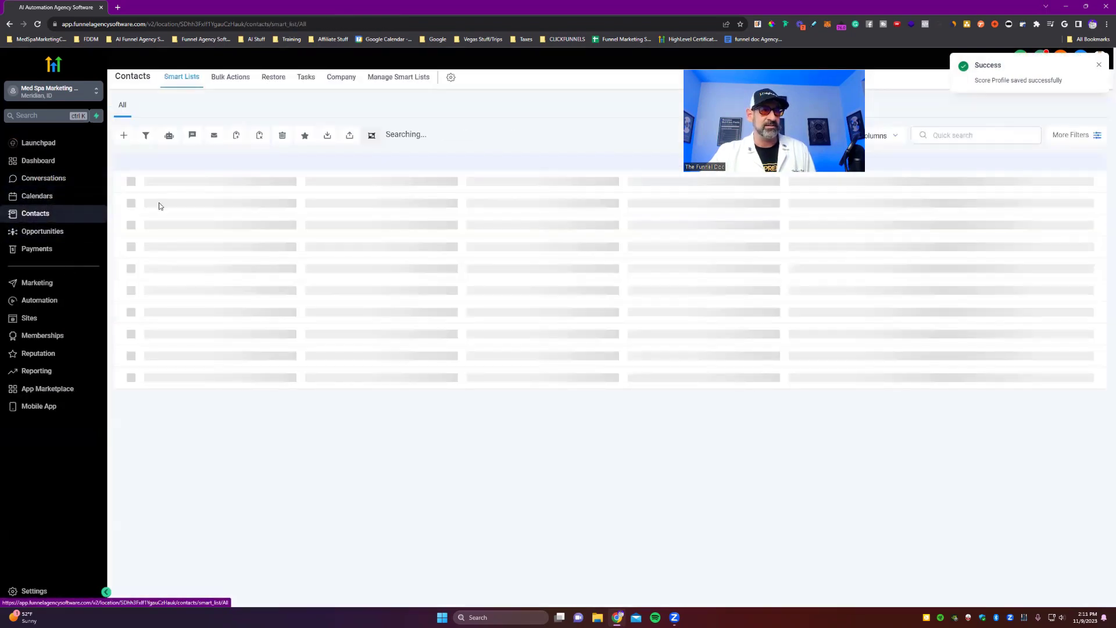
pyautogui.click(216, 207)
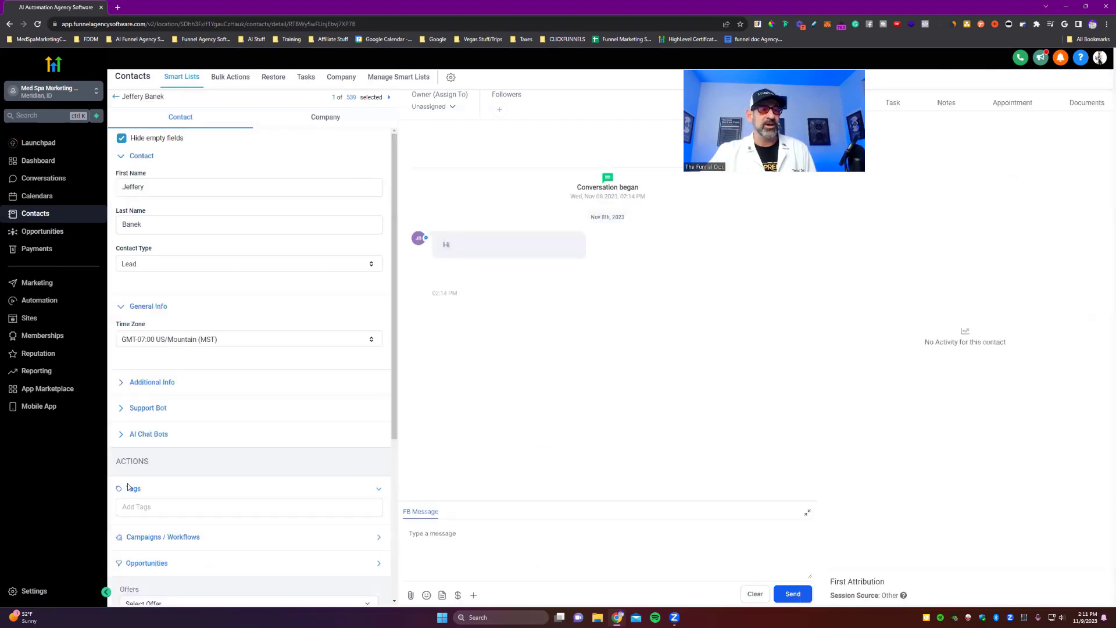
pyautogui.scroll(-5, 347, 465)
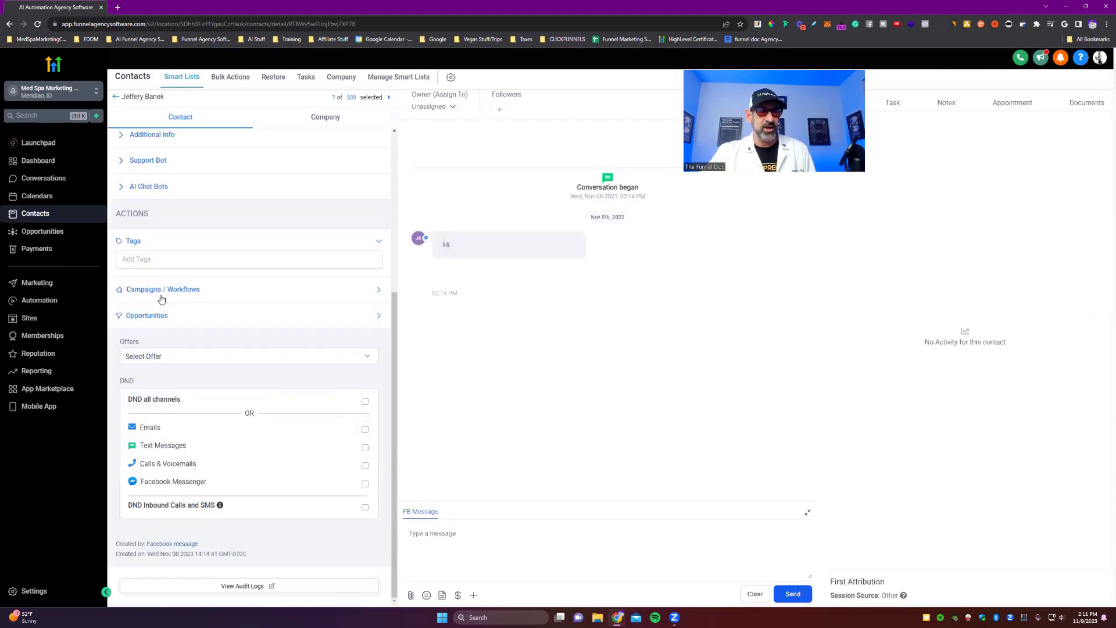
pyautogui.click(148, 261)
pyautogui.click(147, 321)
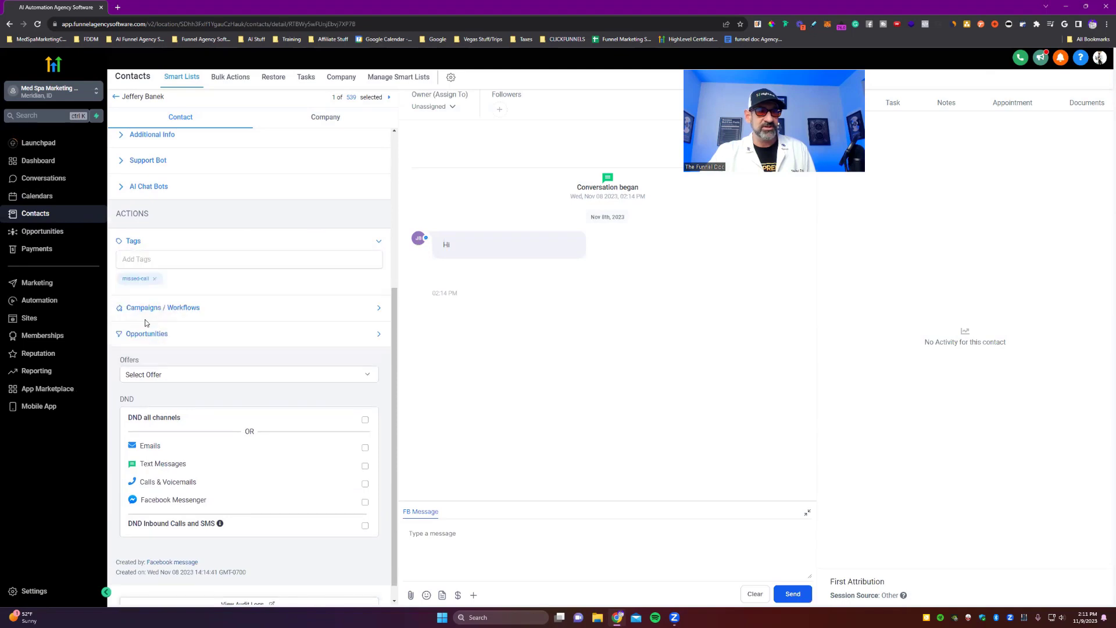
pyautogui.scroll(3, 364, 281)
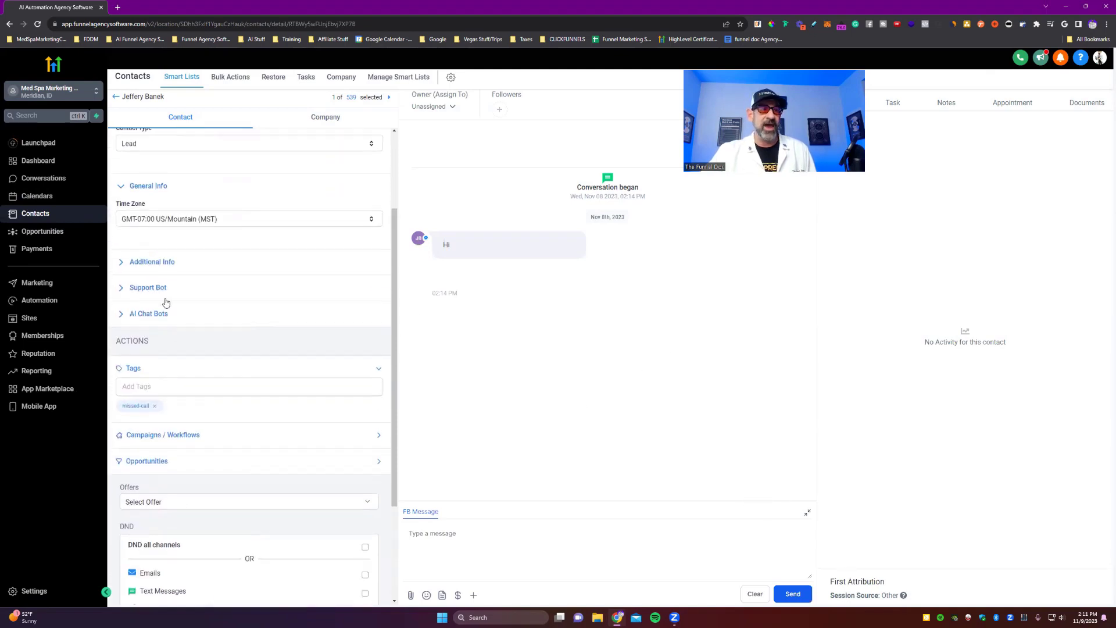
pyautogui.scroll(2, 286, 346)
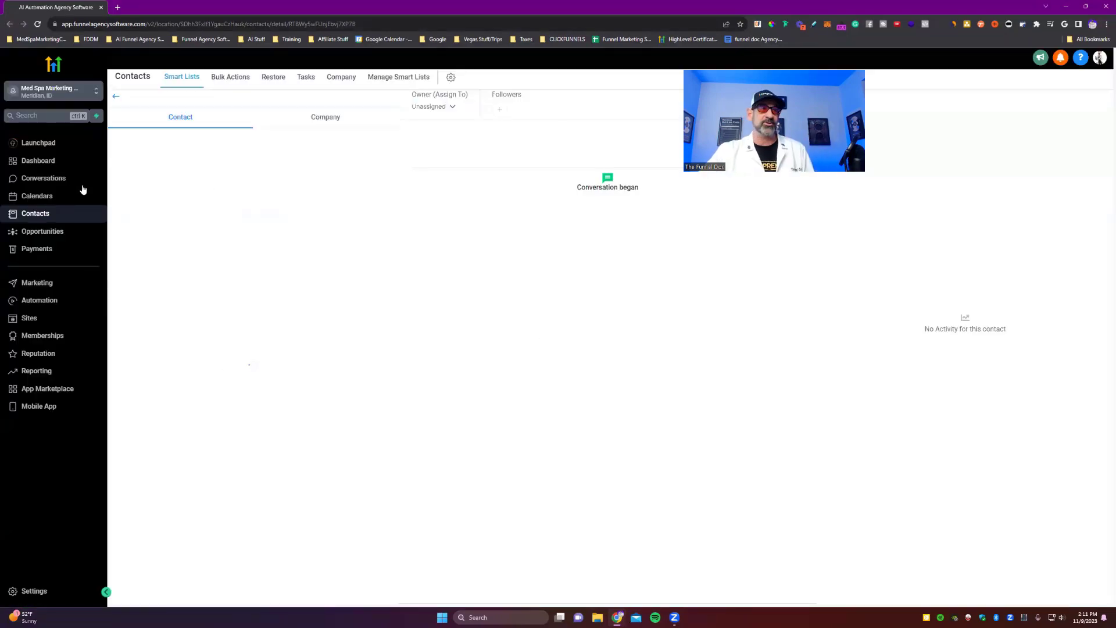
# - Go back to Conversations to see the tagged contact's −100 engagement score
pyautogui.click(43, 180)
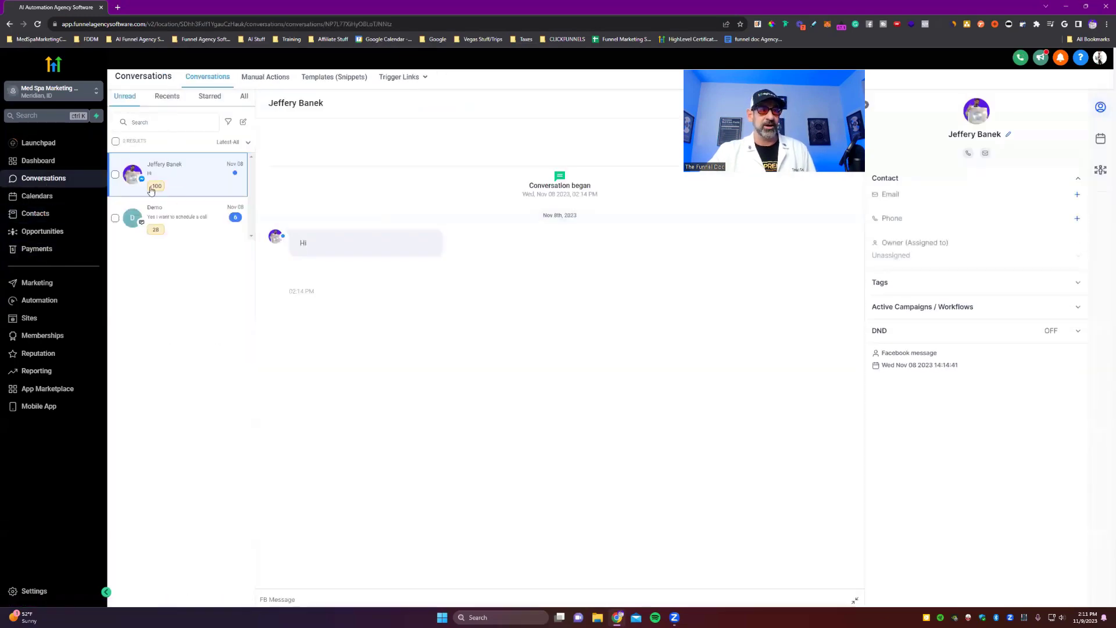